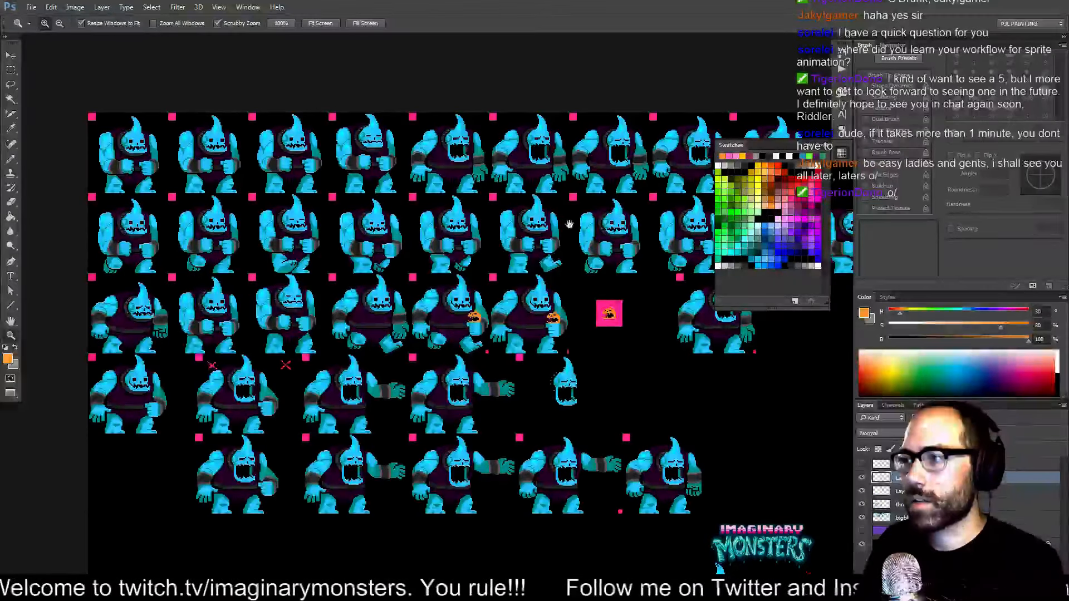
Open the Timeline panel and enlarge it above the sprite sheet.
{"action": "left_click_drag", "start_coordinate": [556, 224], "coordinate": [485, 233]}
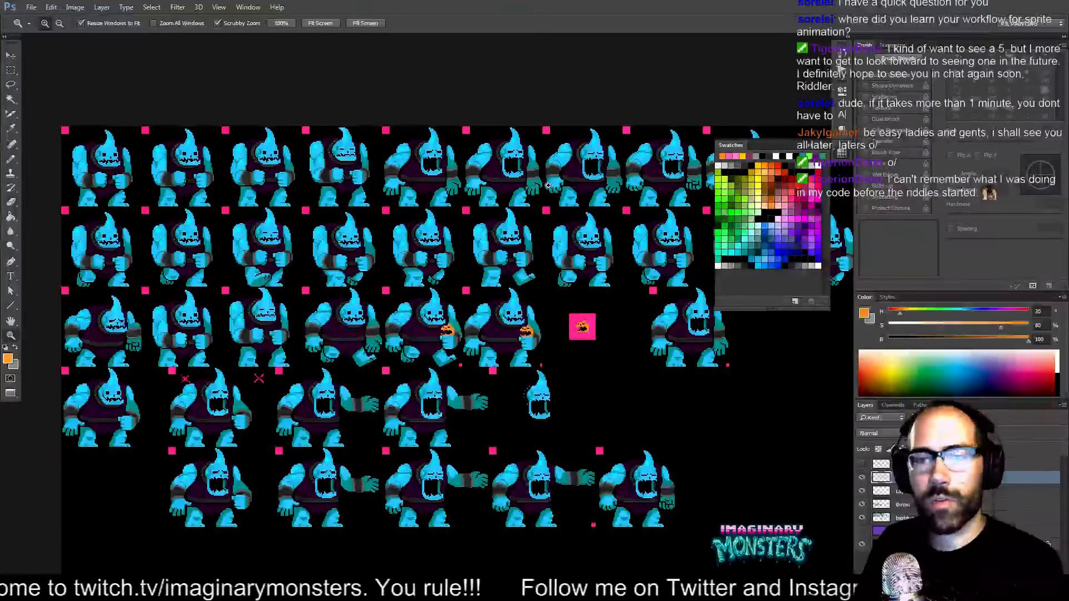
{"action": "left_click_drag", "start_coordinate": [175, 216], "coordinate": [188, 212]}
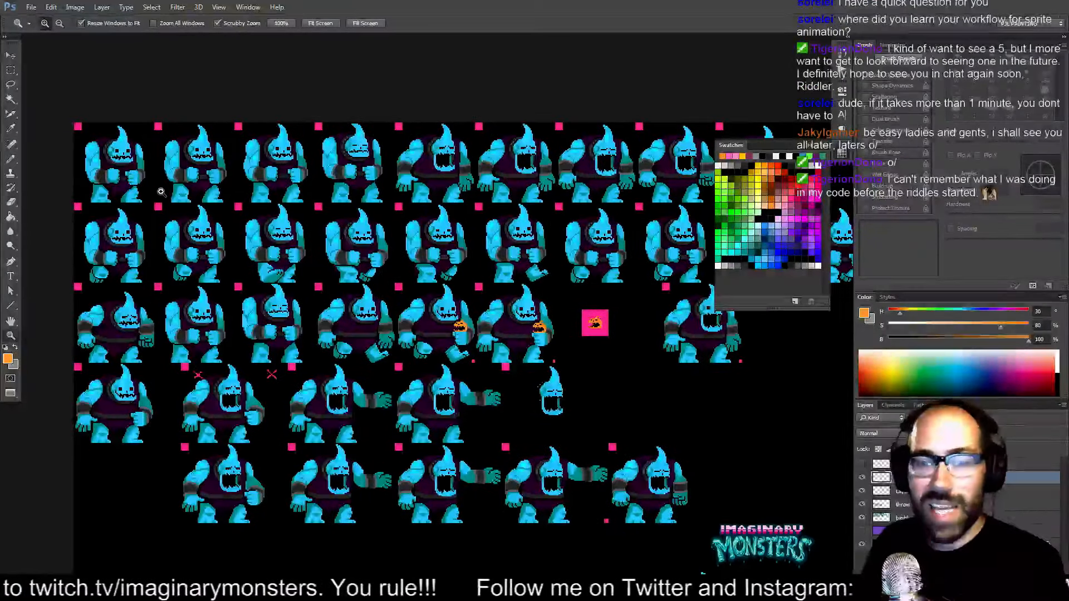
{"action": "left_click", "coordinate": [252, 10]}
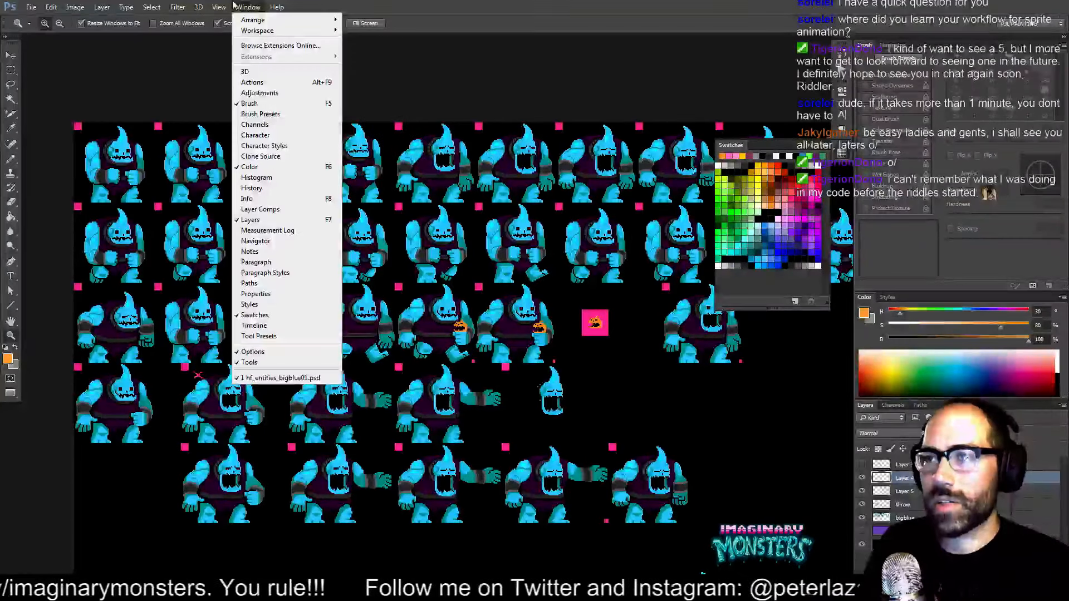
{"action": "left_click", "coordinate": [256, 325]}
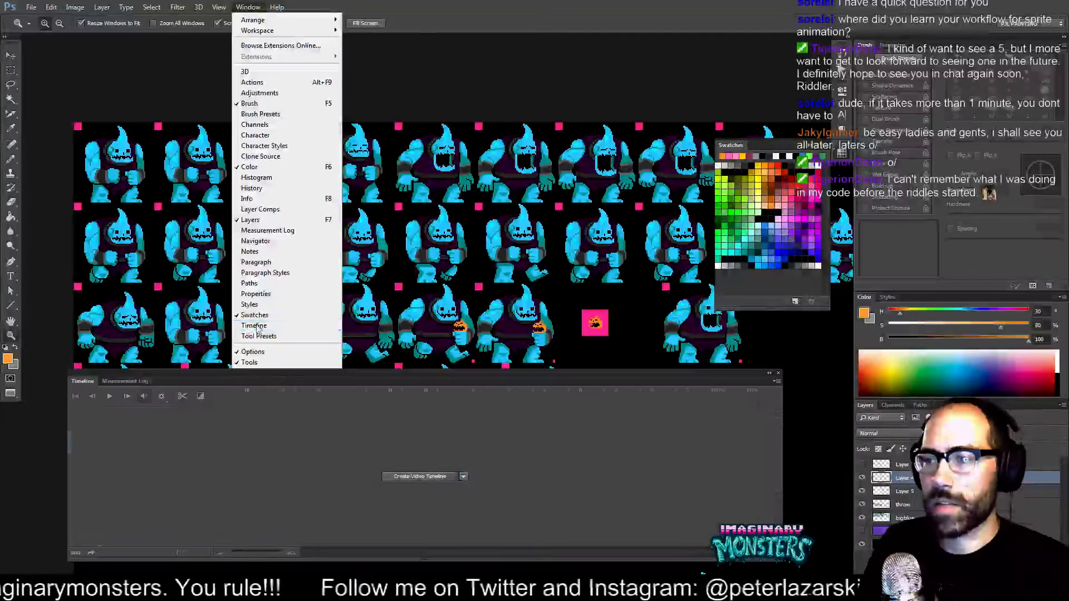
{"action": "left_click_drag", "start_coordinate": [209, 372], "coordinate": [208, 293]}
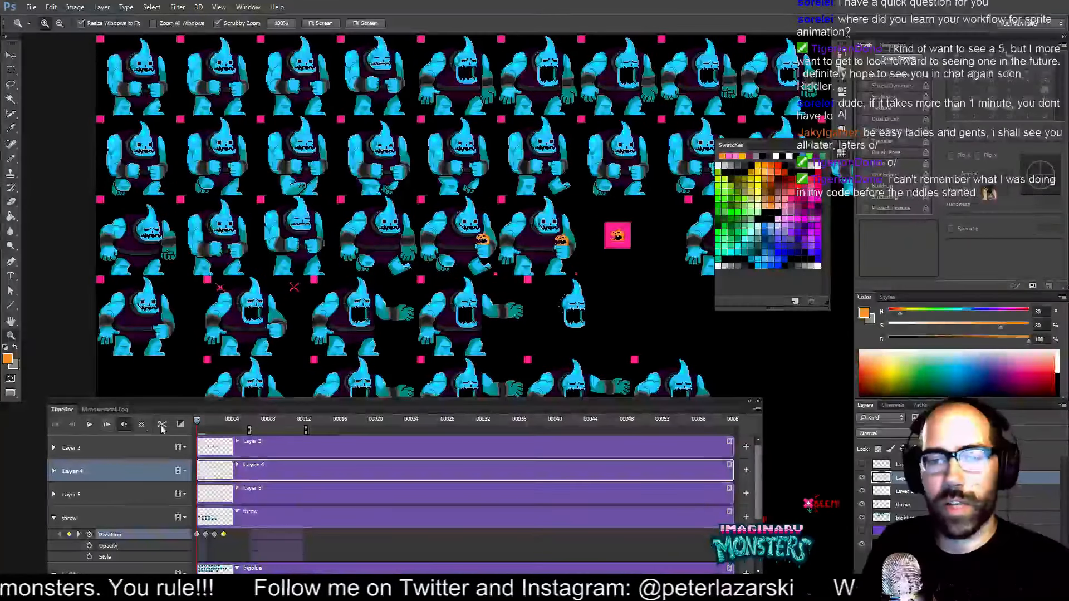
{"action": "left_click", "coordinate": [756, 410]}
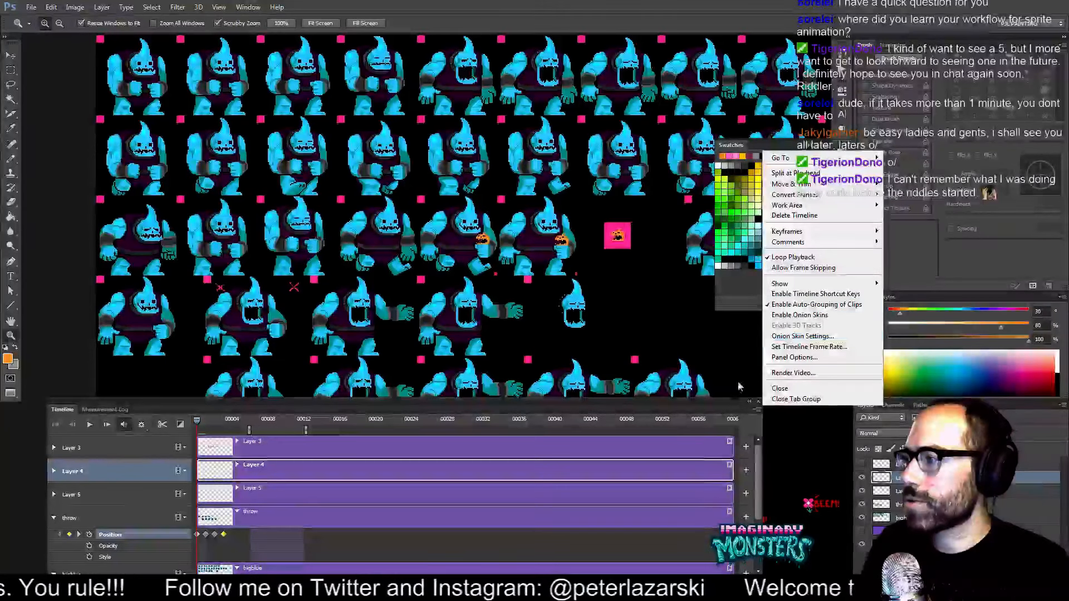
{"action": "left_click", "coordinate": [730, 406]}
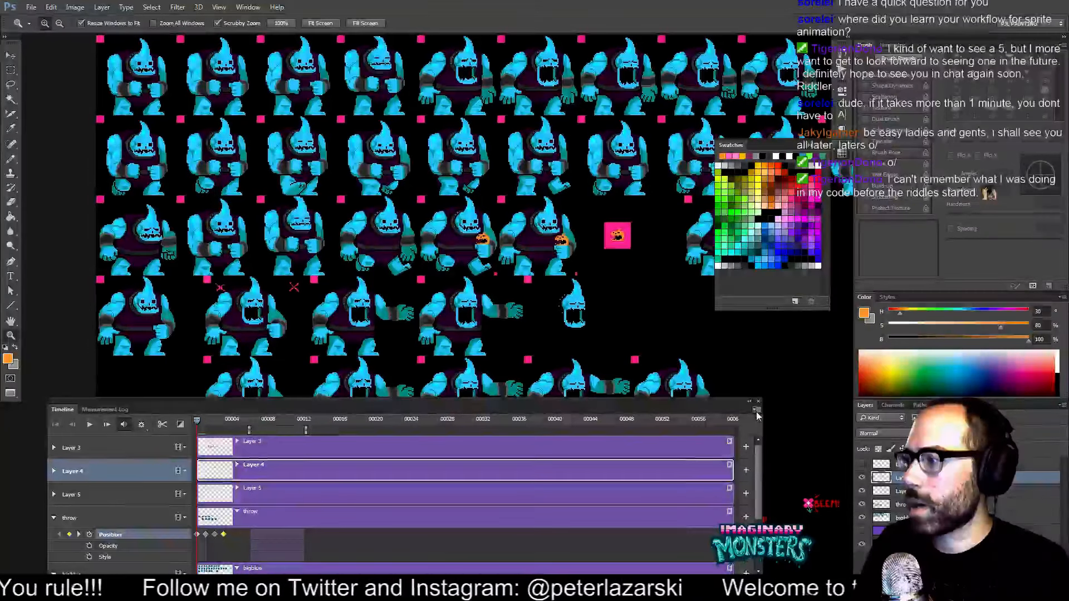
{"action": "left_click", "coordinate": [756, 411]}
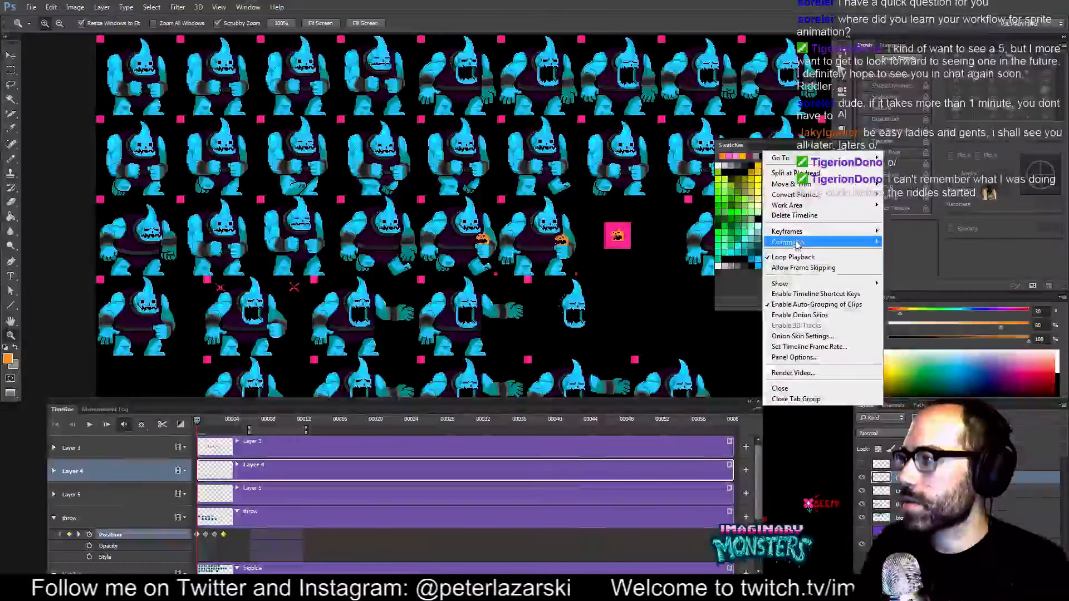
{"action": "mouse_move", "coordinate": [802, 189]}
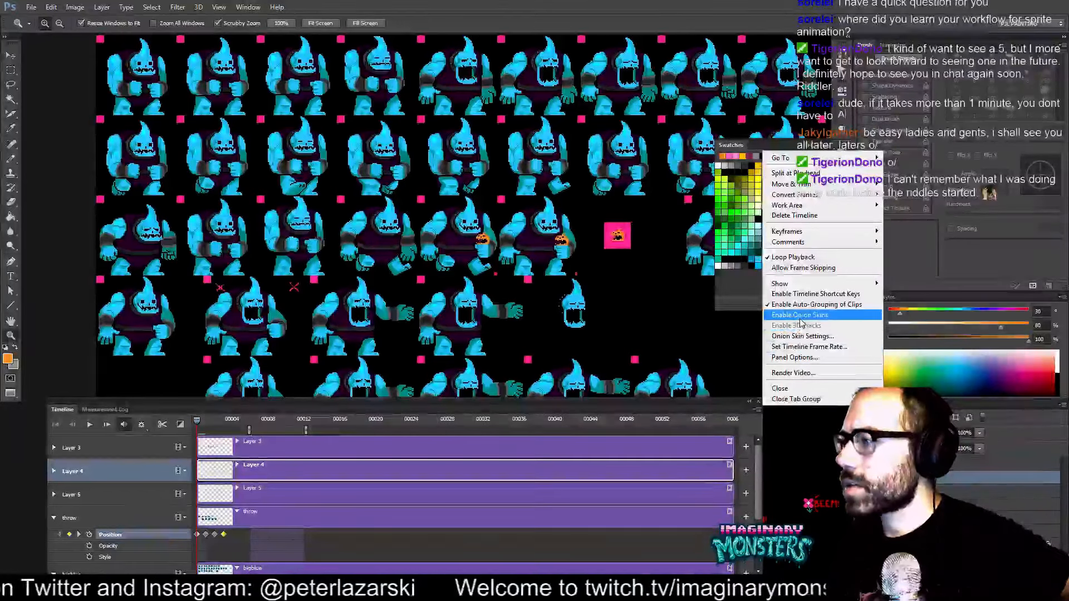
{"action": "left_click", "coordinate": [683, 403]}
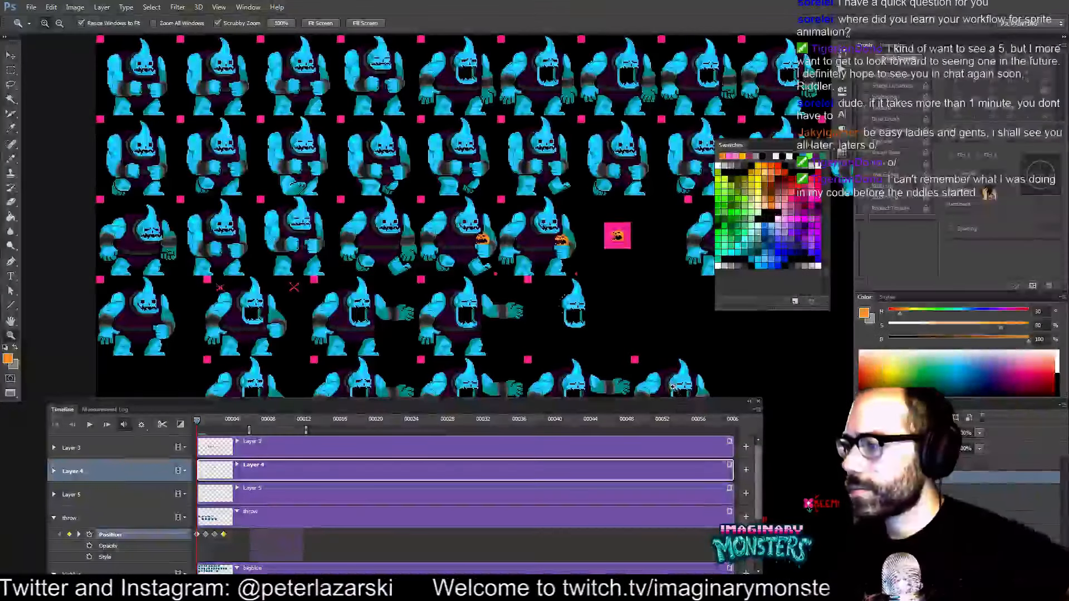
Create a new 24 × 48 pixel document from the Clipboard preset, then return to the sprite sheet.
{"action": "key", "text": "ctrl+n"}
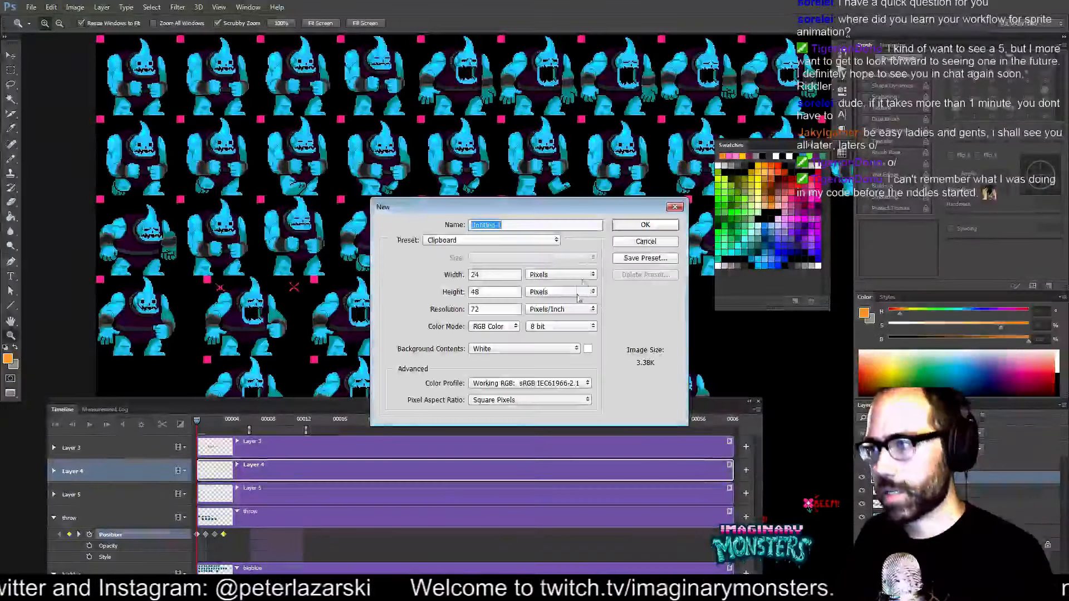
{"action": "left_click", "coordinate": [642, 241]}
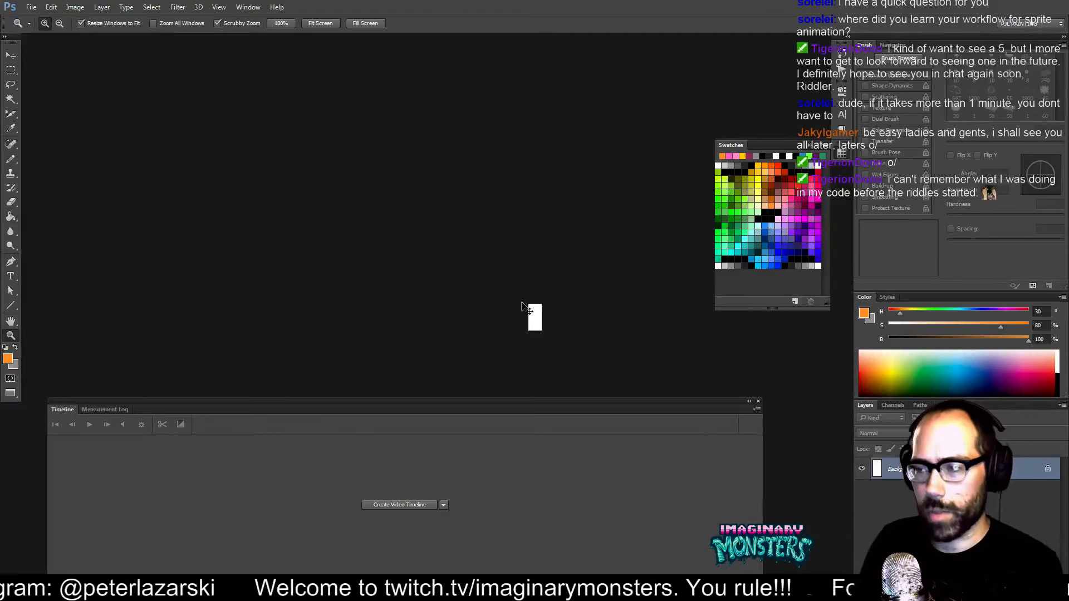
{"action": "key", "text": "ctrl+Tab"}
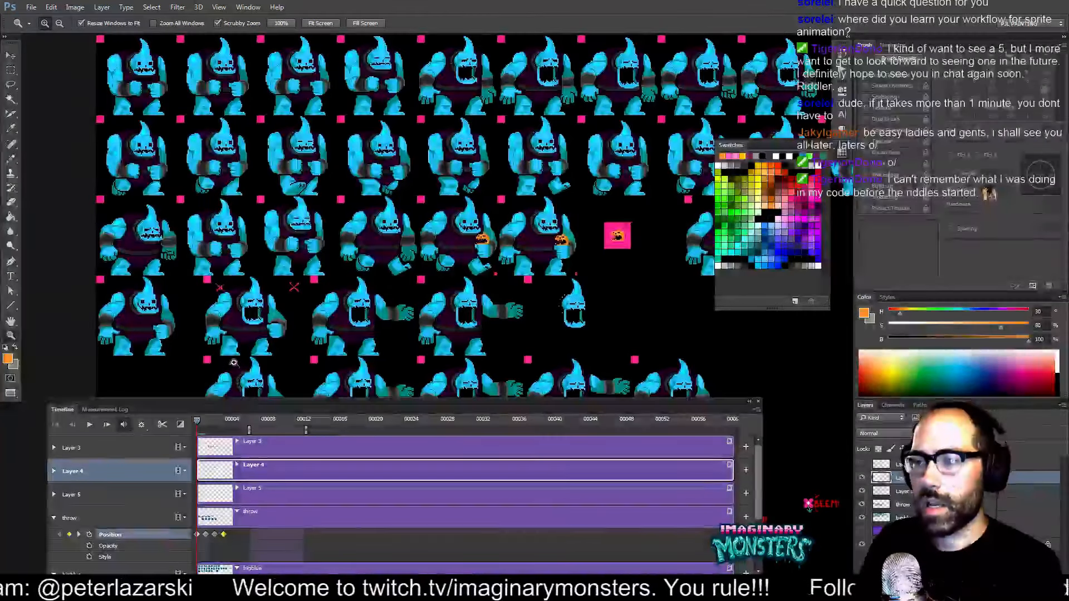
Toggle the visibility of the throw and bigblue layers to inspect their sprites on the sheet.
{"action": "left_click_drag", "start_coordinate": [229, 334], "coordinate": [240, 258]}
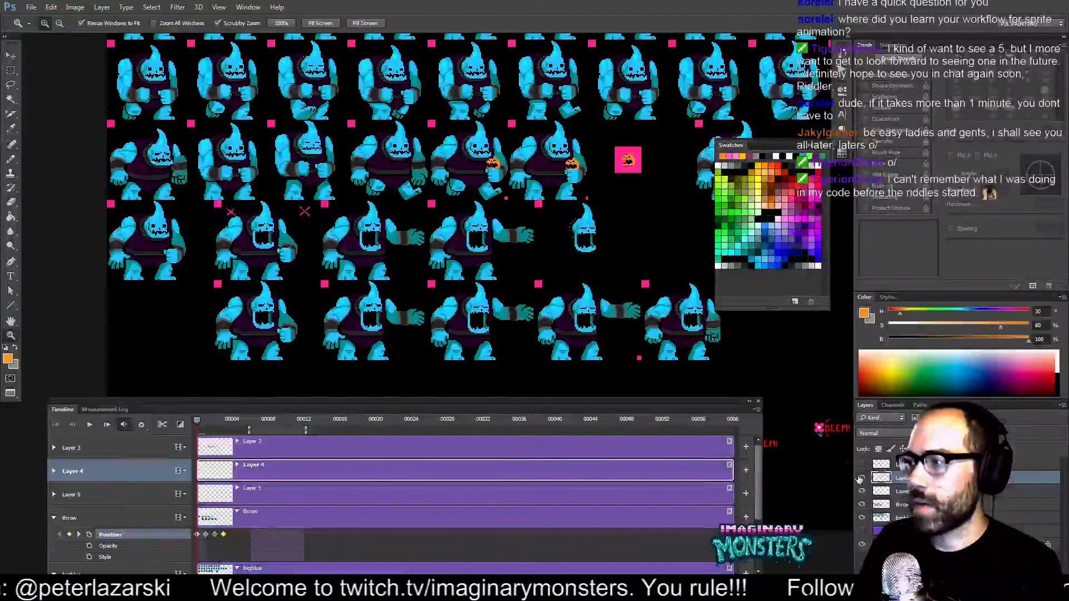
{"action": "left_click_drag", "start_coordinate": [550, 154], "coordinate": [563, 295]}
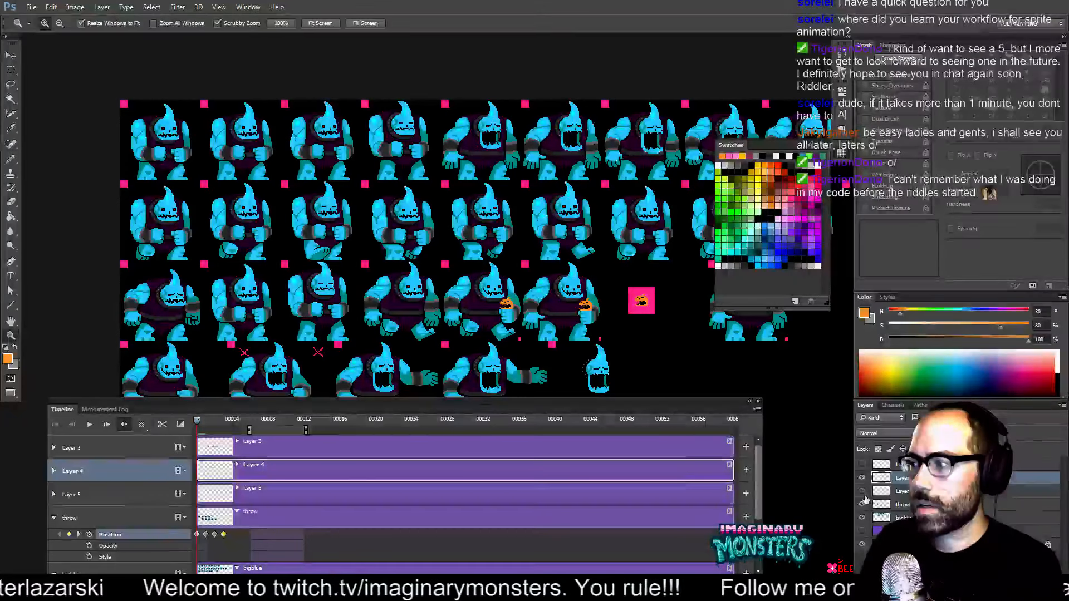
{"action": "left_click_drag", "start_coordinate": [640, 356], "coordinate": [629, 211]}
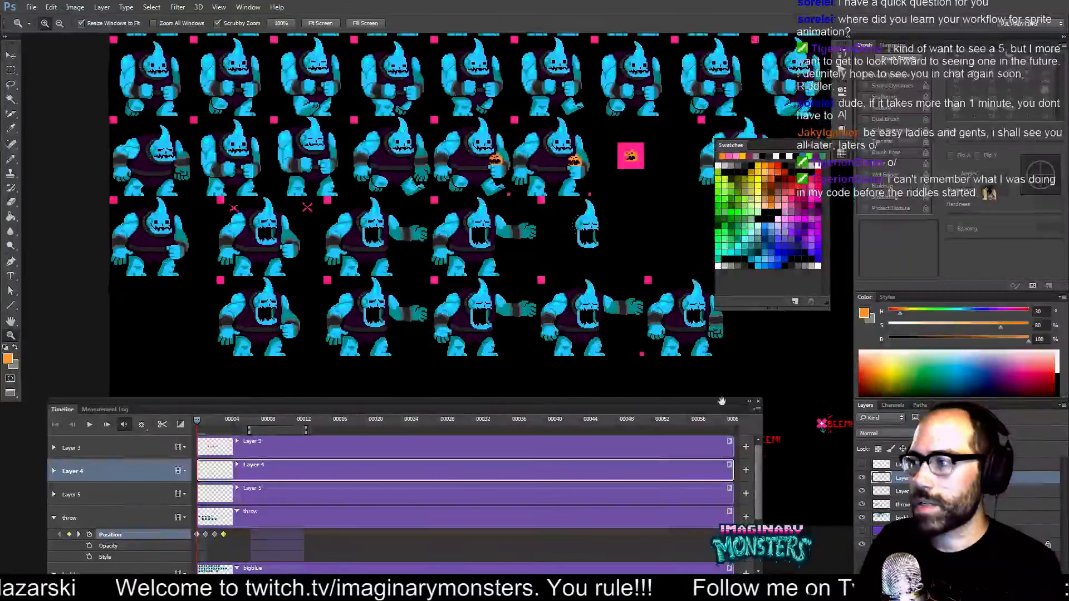
{"action": "left_click", "coordinate": [862, 505]}
{"action": "left_click", "coordinate": [862, 520]}
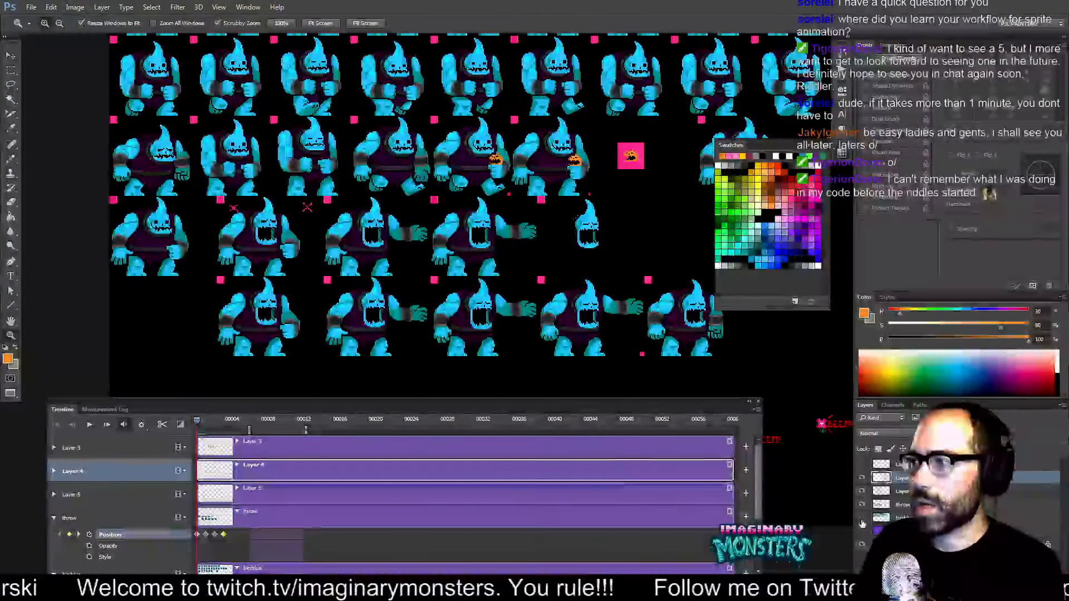
{"action": "left_click", "coordinate": [862, 520]}
{"action": "left_click", "coordinate": [862, 519]}
{"action": "left_click_drag", "start_coordinate": [440, 192], "coordinate": [445, 324]}
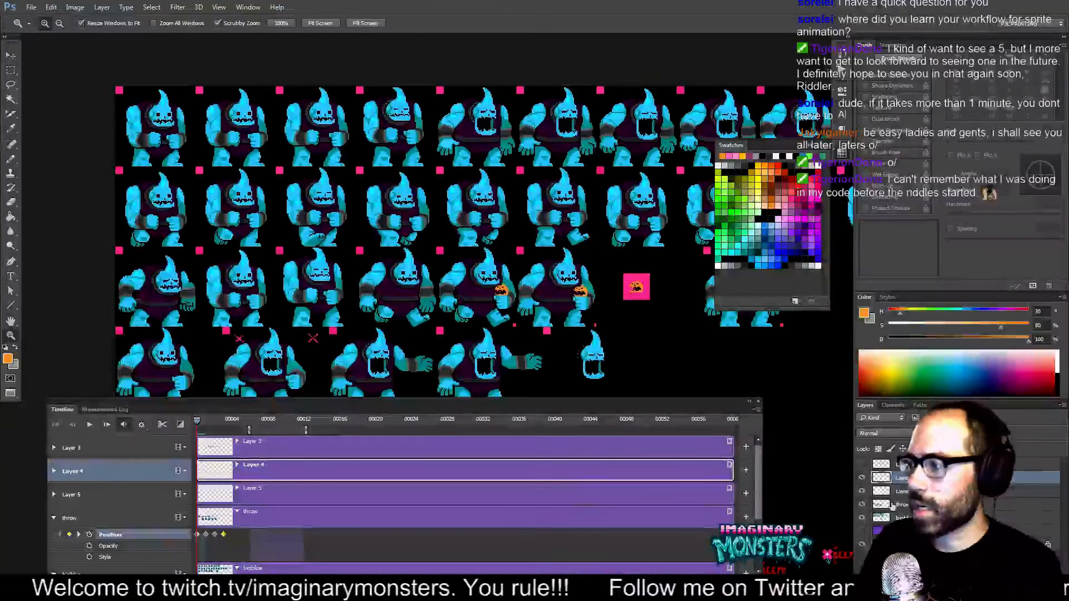
Add a Position keyframe to the throw layer at the 00004 mark on the timeline.
{"action": "left_click", "coordinate": [865, 518]}
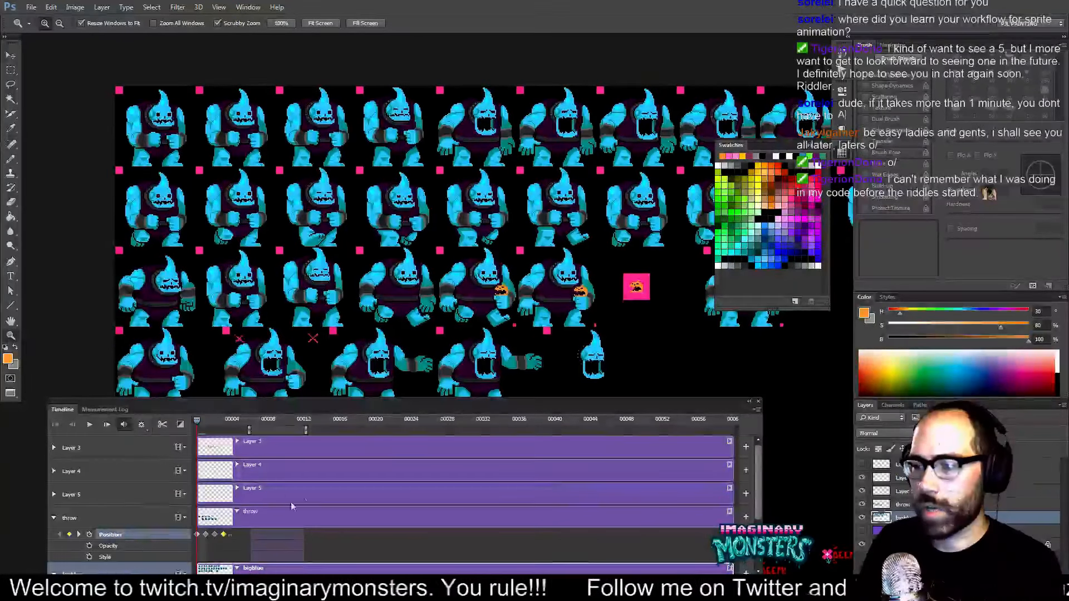
{"action": "scroll", "coordinate": [290, 503], "scroll_direction": "down", "scroll_amount": 2}
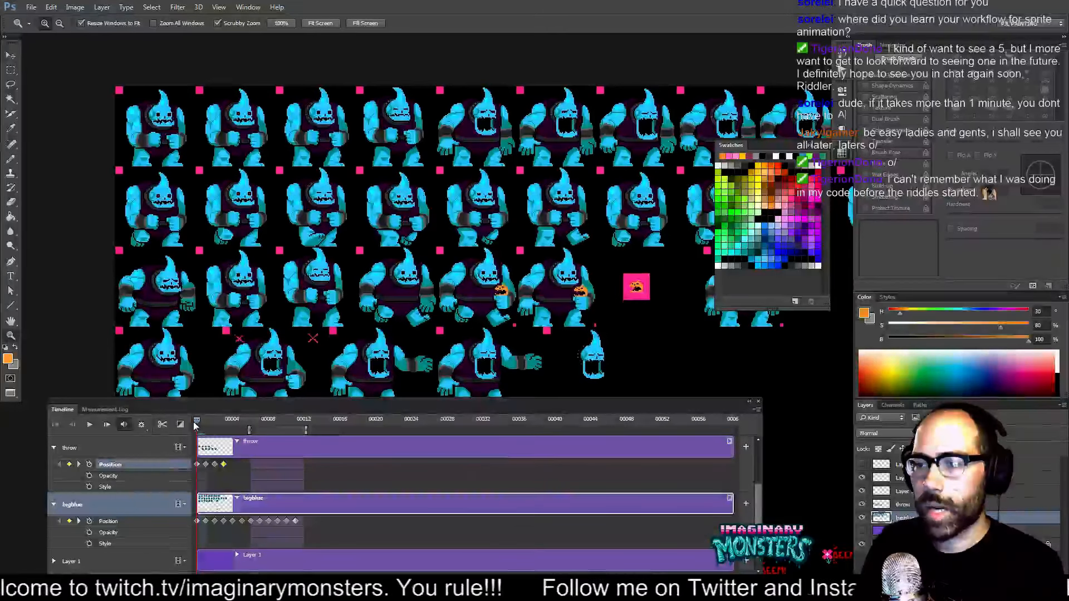
{"action": "left_click_drag", "start_coordinate": [197, 420], "coordinate": [232, 427]}
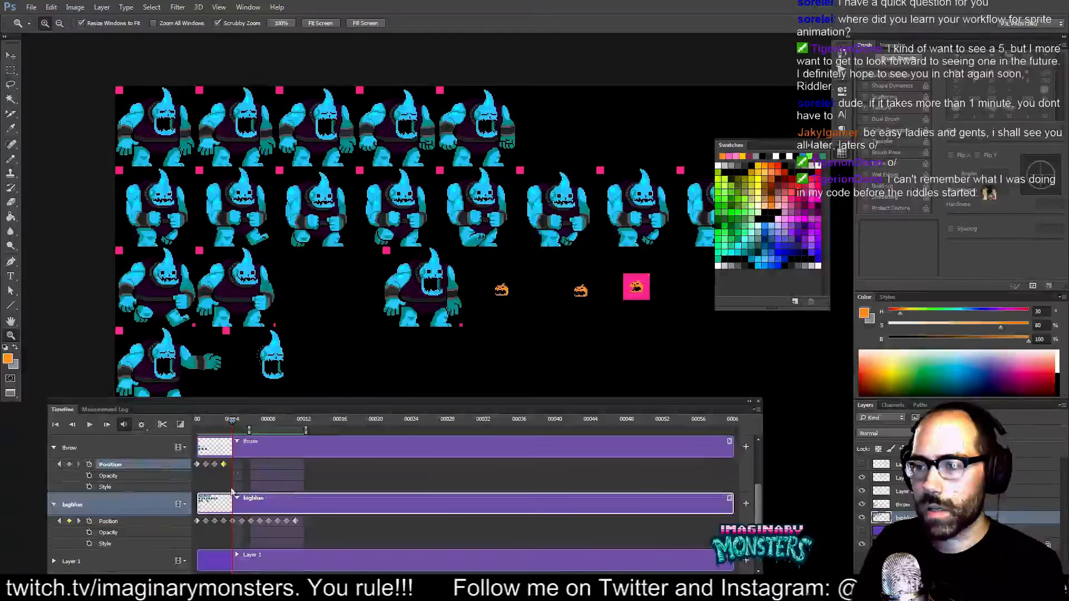
{"action": "left_click", "coordinate": [89, 448]}
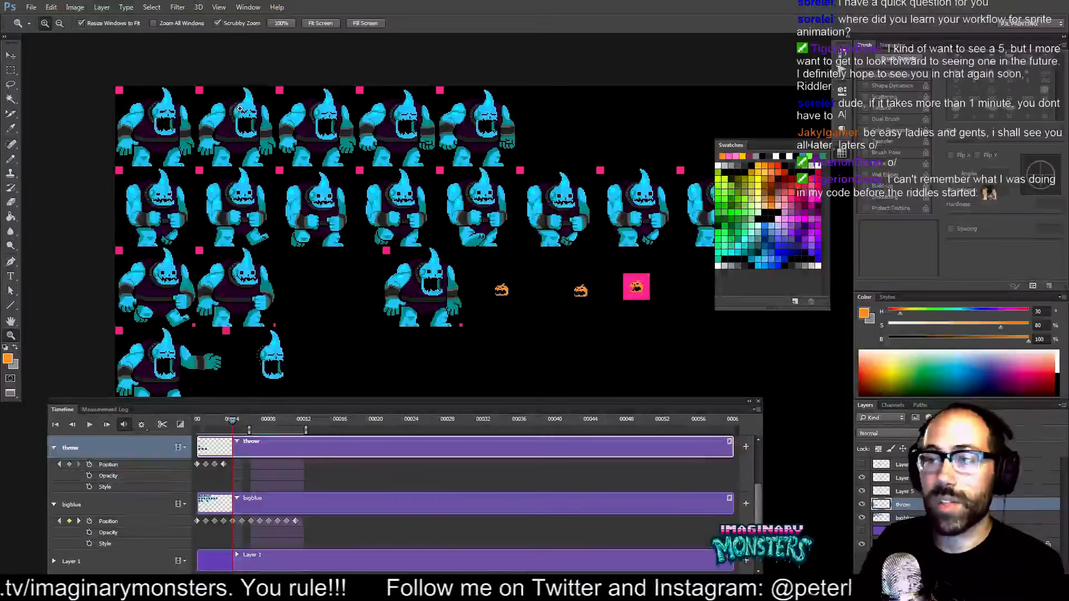
{"action": "left_click", "coordinate": [202, 188]}
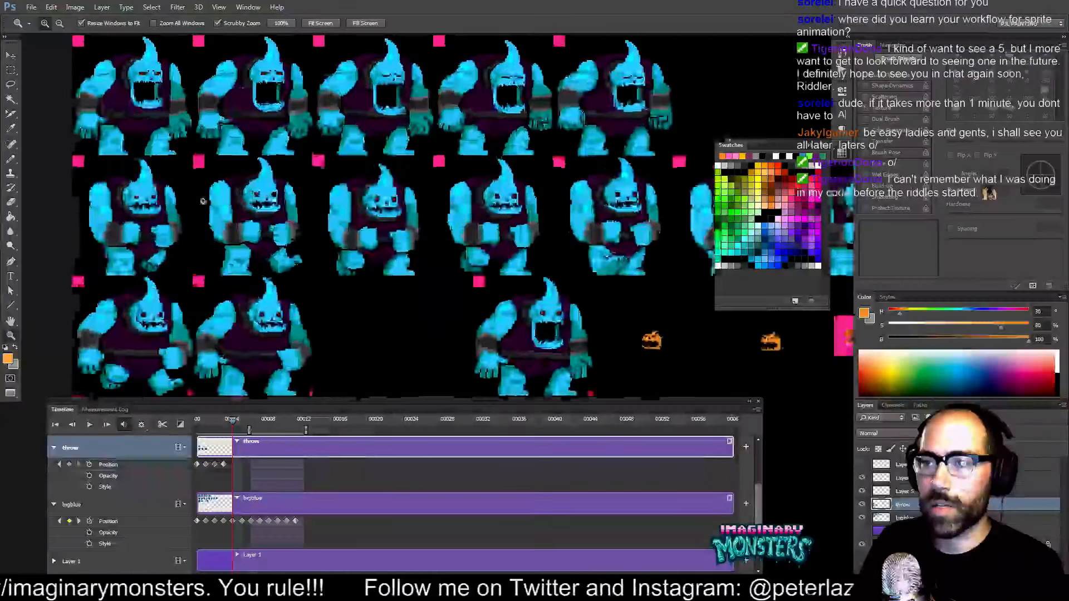
{"action": "left_click", "coordinate": [202, 189]}
{"action": "left_click", "coordinate": [202, 189]}
{"action": "left_click_drag", "start_coordinate": [211, 172], "coordinate": [261, 198]}
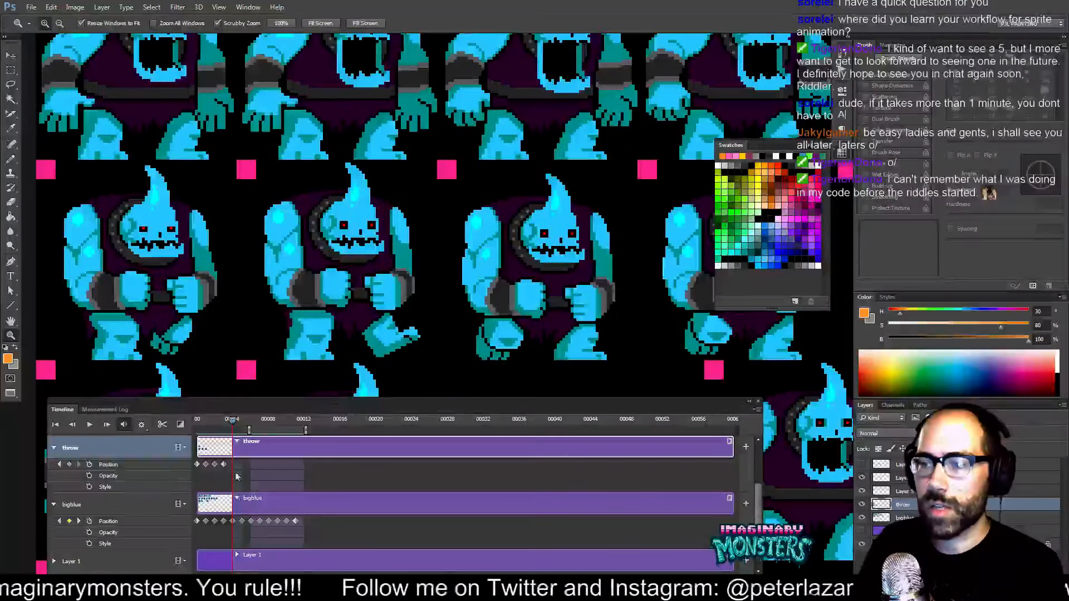
{"action": "left_click", "coordinate": [69, 464]}
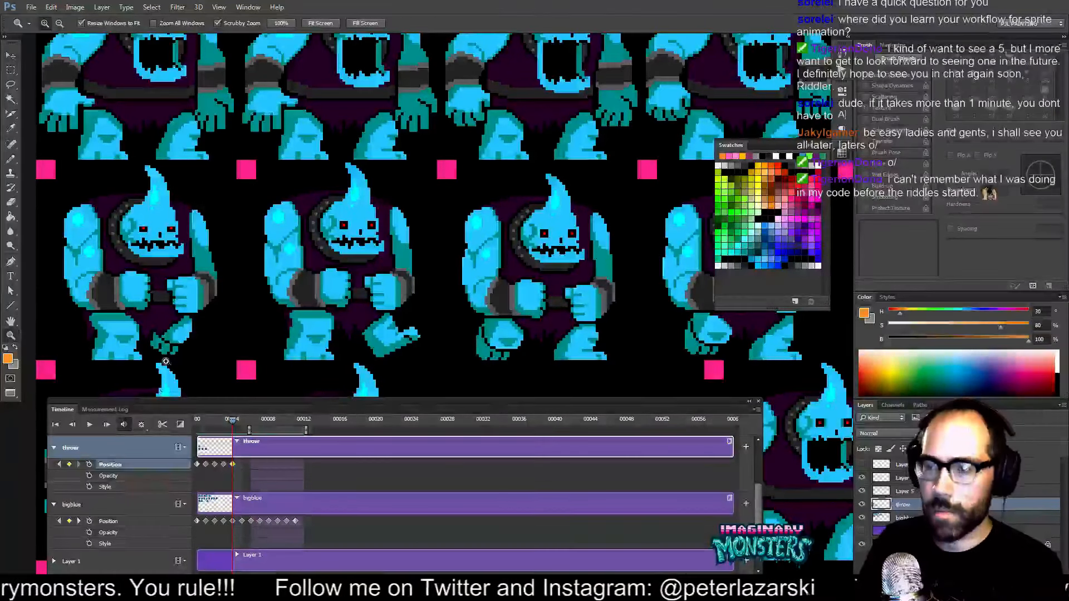
Show the grid and move the throw layer's head sprite one frame cell to the left.
{"action": "key", "text": "v"}
{"action": "key", "text": "ctrl+apostrophe"}
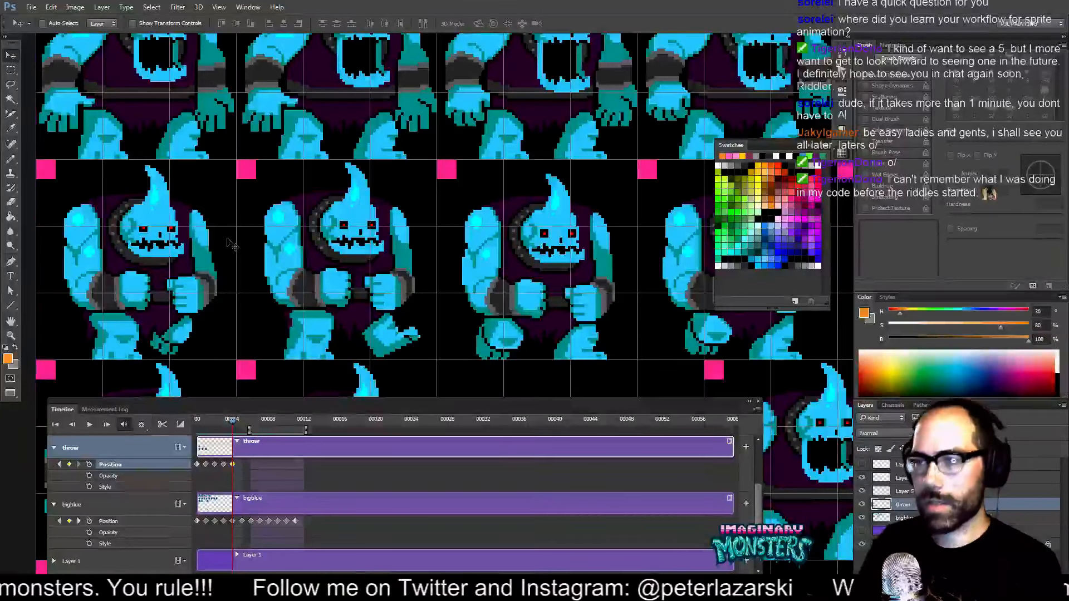
{"action": "left_click_drag", "start_coordinate": [132, 243], "coordinate": [204, 246]}
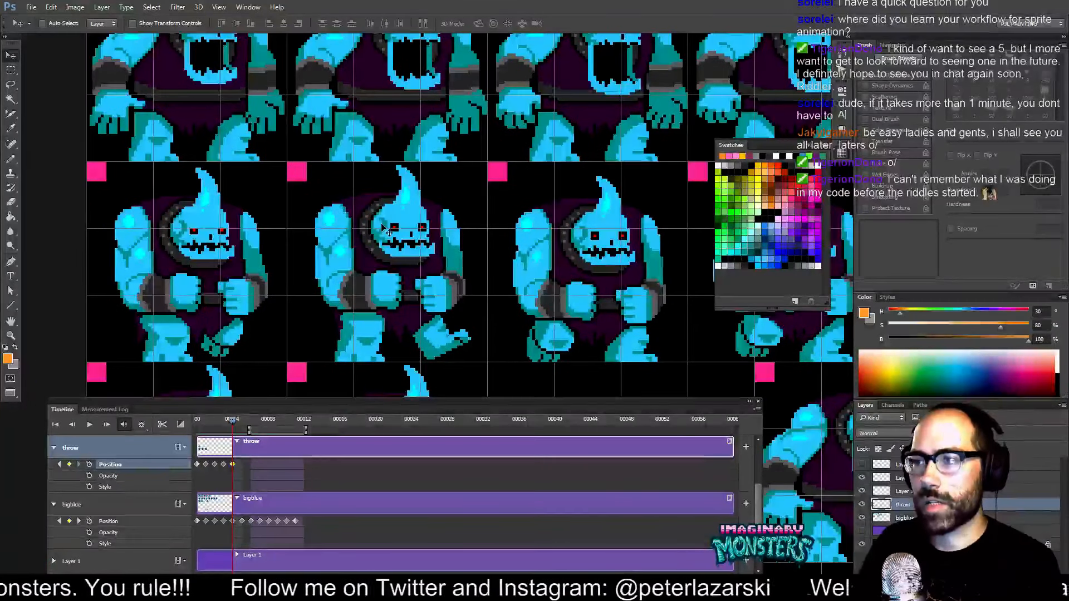
{"action": "left_click_drag", "start_coordinate": [364, 291], "coordinate": [322, 2]}
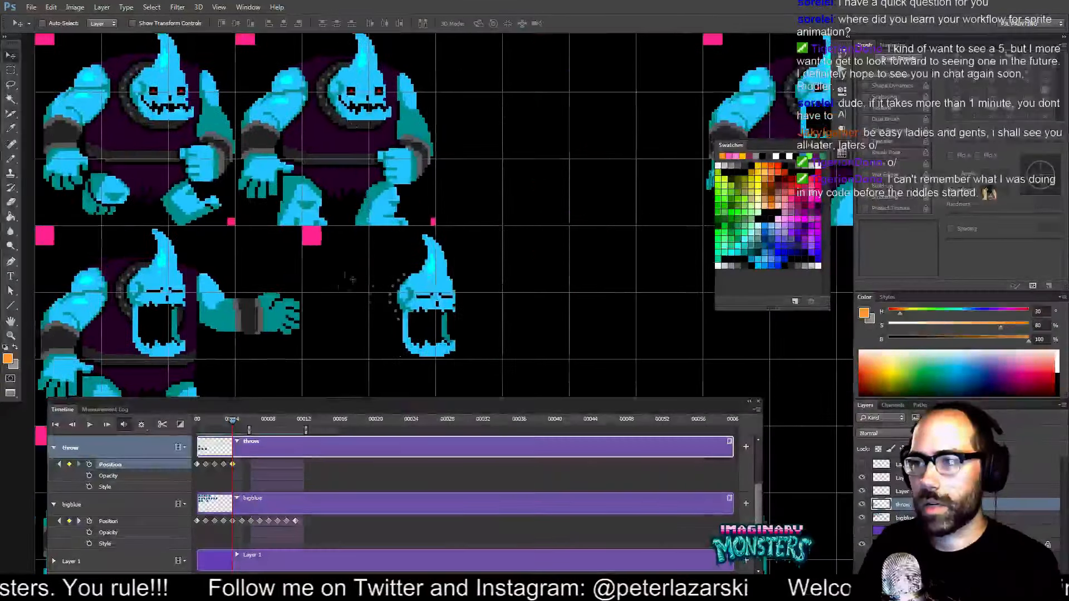
{"action": "left_click_drag", "start_coordinate": [272, 323], "coordinate": [441, 236]}
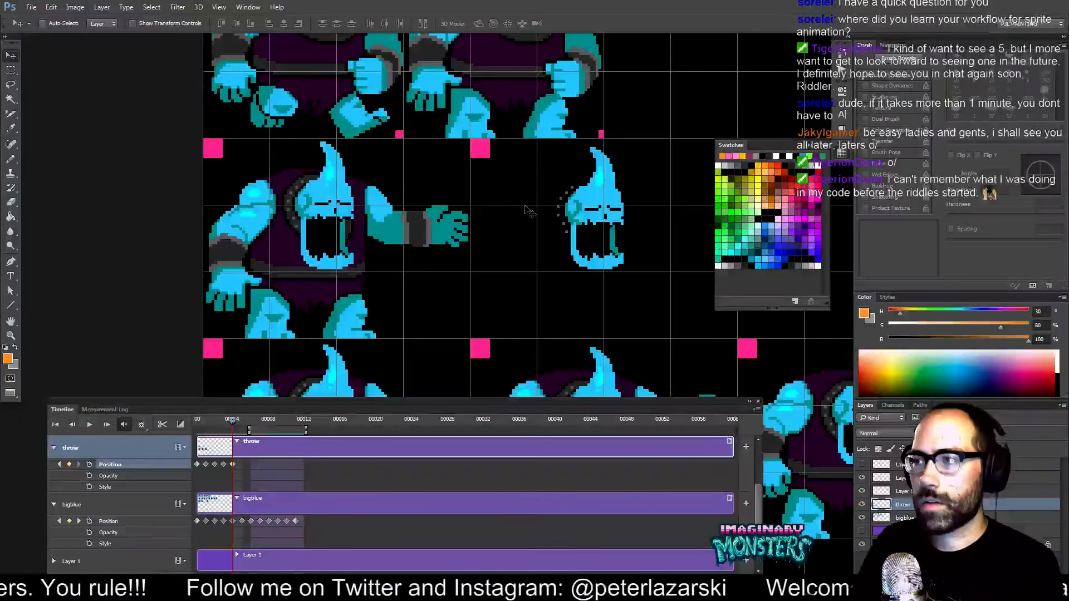
{"action": "left_click_drag", "start_coordinate": [510, 216], "coordinate": [257, 222]}
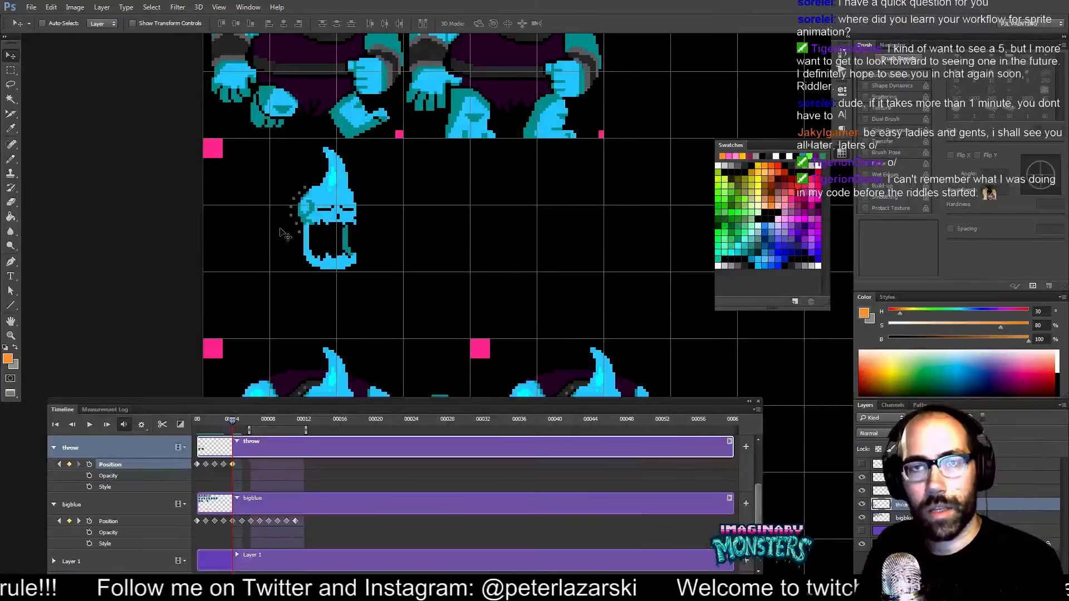
{"action": "left_click_drag", "start_coordinate": [346, 273], "coordinate": [273, 259]}
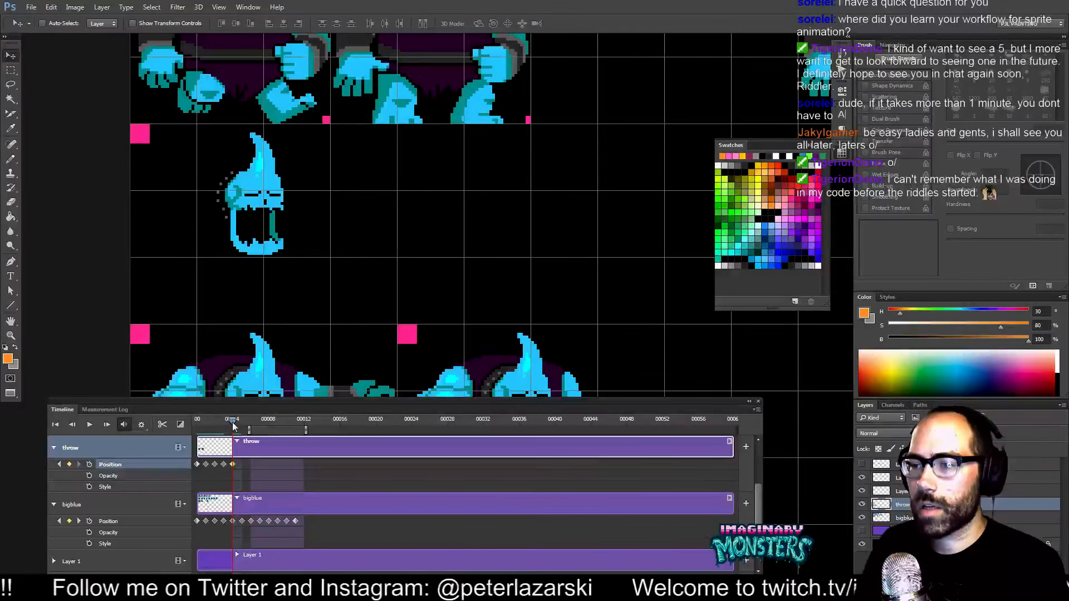
Play the animation from the start to preview the head throw.
{"action": "left_click_drag", "start_coordinate": [232, 421], "coordinate": [197, 423]}
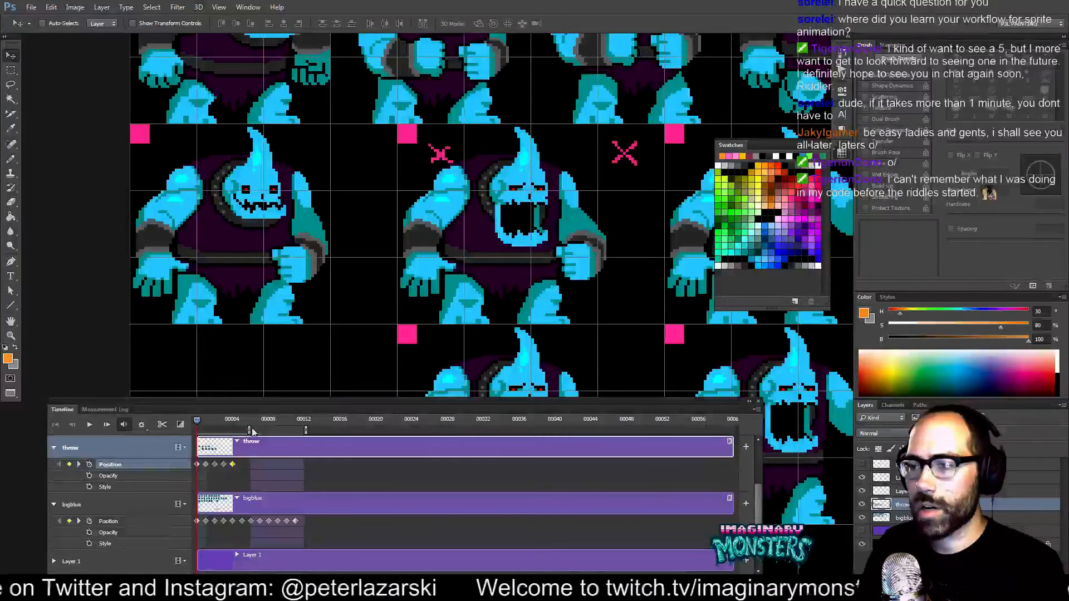
{"action": "mouse_move", "coordinate": [249, 430]}
{"action": "left_mouse_down"}
{"action": "mouse_move", "coordinate": [221, 430]}
{"action": "mouse_move", "coordinate": [249, 430]}
{"action": "left_mouse_up"}
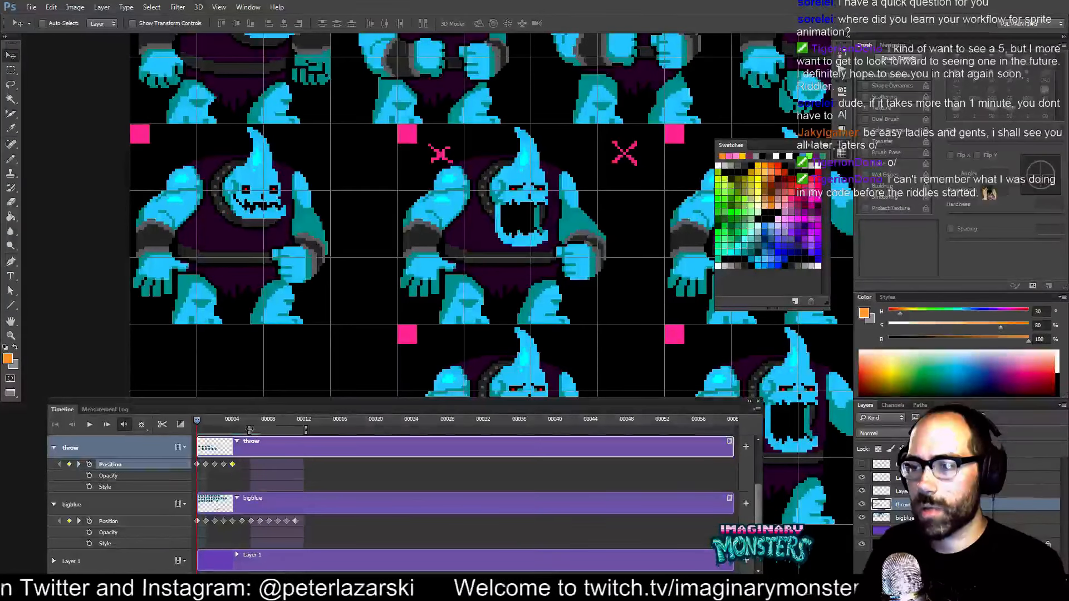
{"action": "key", "text": "space"}
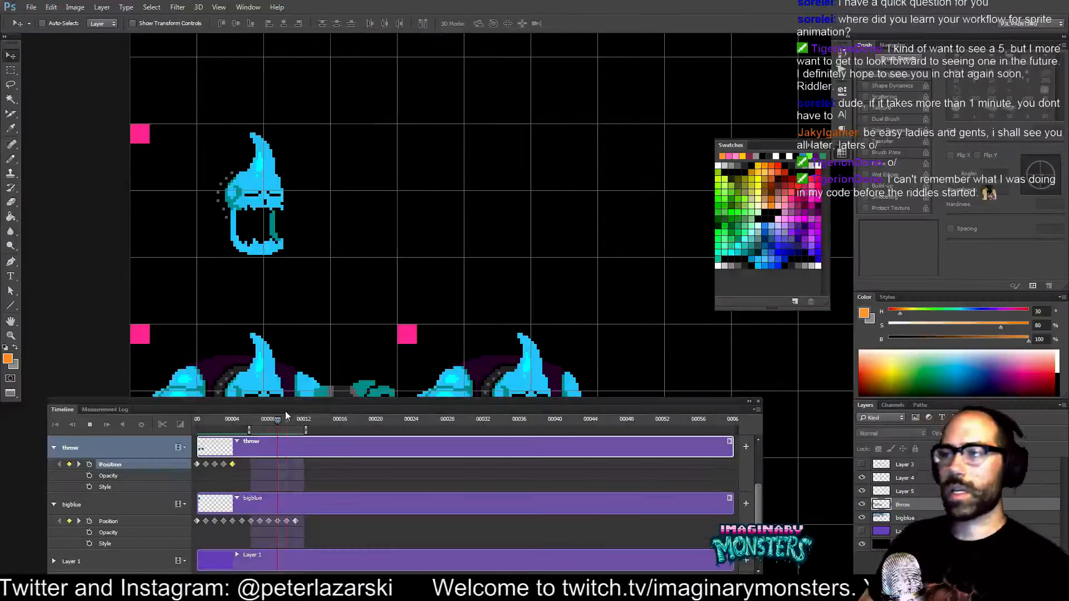
{"action": "key", "text": "space"}
{"action": "left_click_drag", "start_coordinate": [347, 79], "coordinate": [322, 394]}
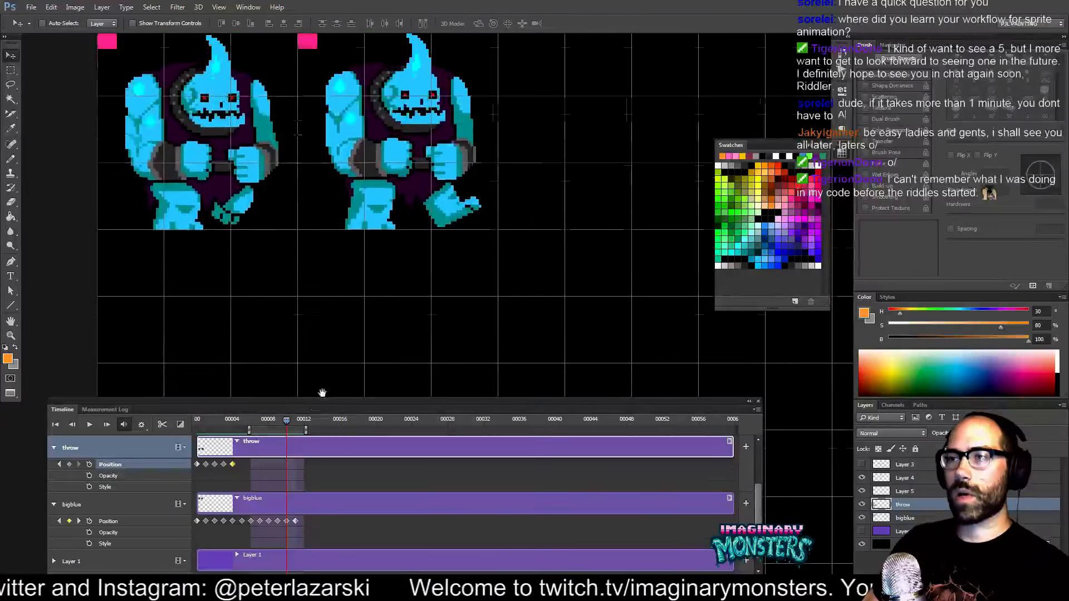
Trim the start of the timeline's work area and play the throw animation to preview it.
{"action": "left_click_drag", "start_coordinate": [388, 157], "coordinate": [390, 314]}
{"action": "key", "text": "space"}
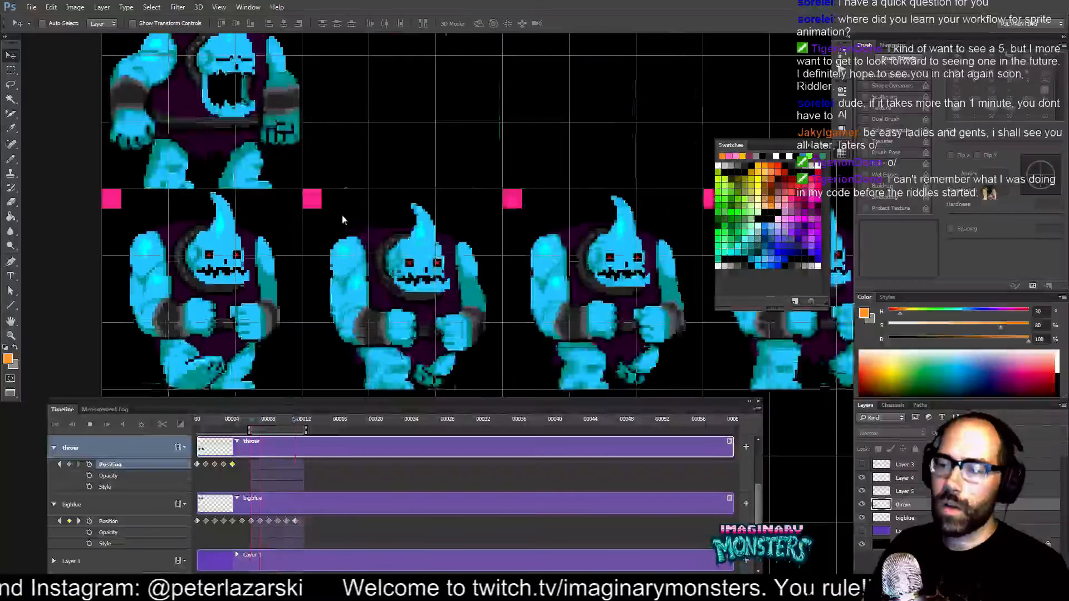
{"action": "left_click", "coordinate": [274, 462]}
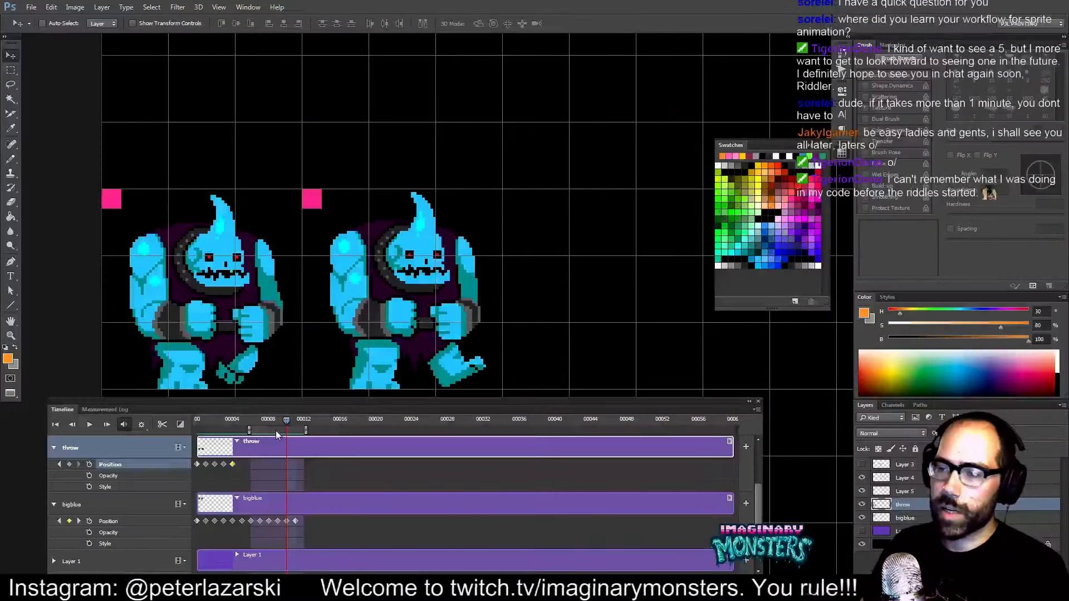
{"action": "left_click_drag", "start_coordinate": [240, 429], "coordinate": [223, 429]}
{"action": "key", "text": "space"}
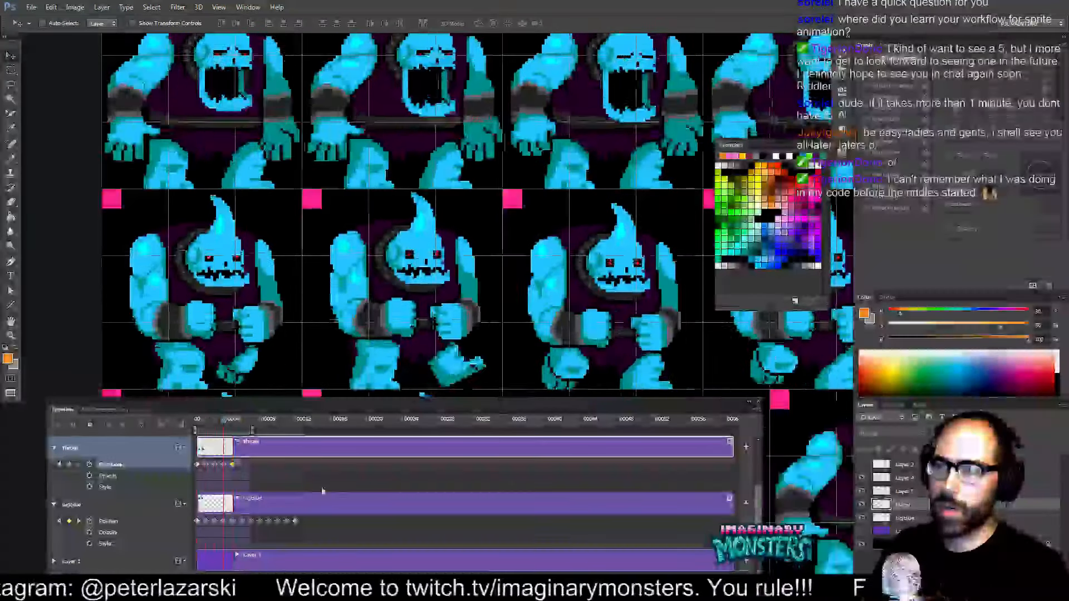
{"action": "key", "text": "space"}
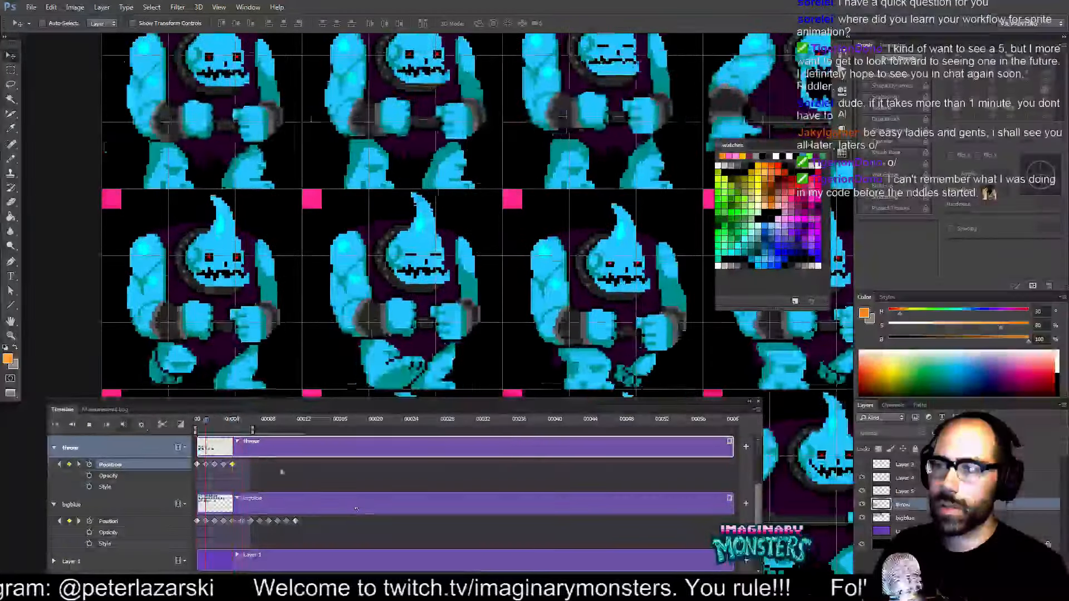
Extend the end of the work area past the 00012 mark and loop the throw preview.
{"action": "left_click_drag", "start_coordinate": [232, 429], "coordinate": [310, 426]}
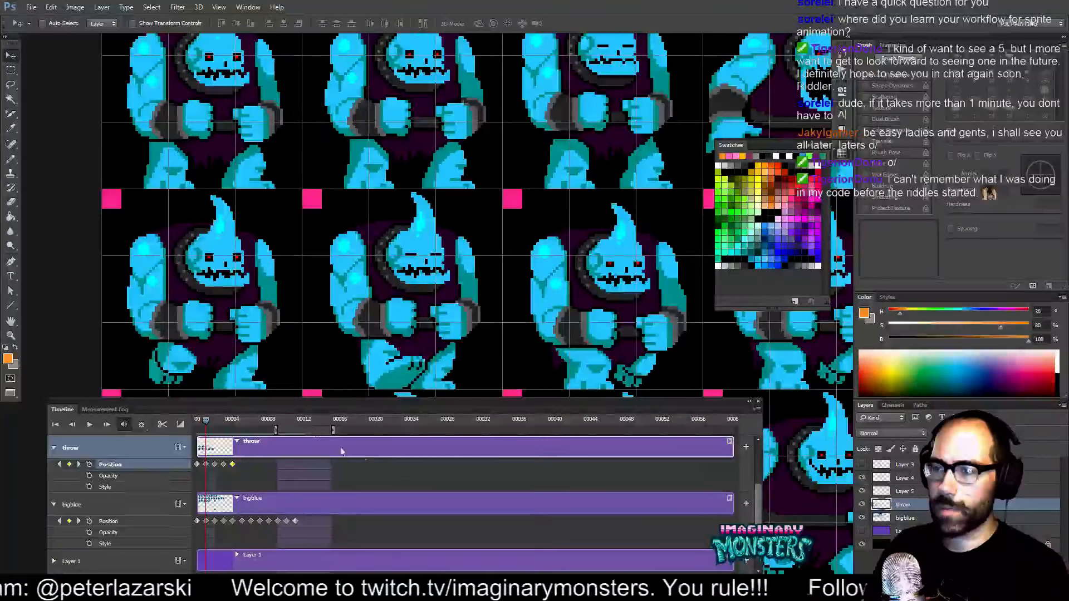
{"action": "key", "text": "space"}
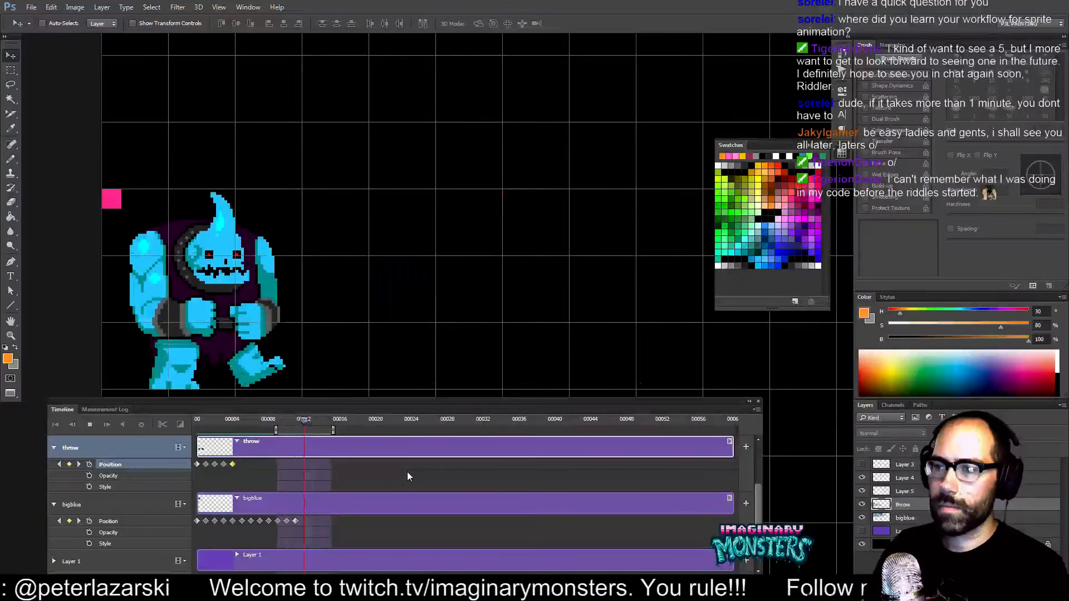
{"action": "key", "text": "space"}
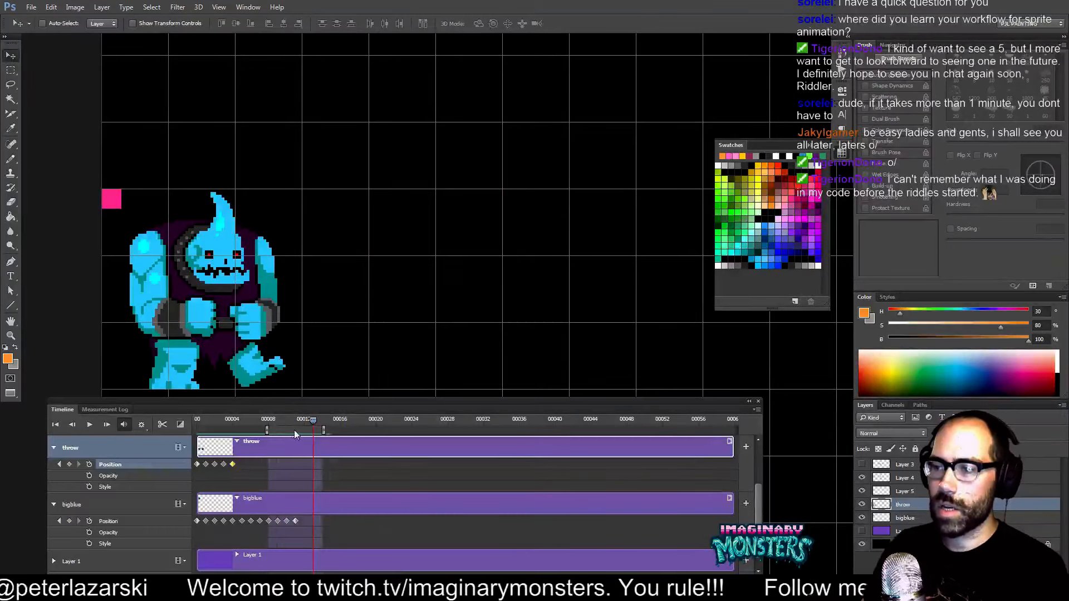
{"action": "key", "text": "space"}
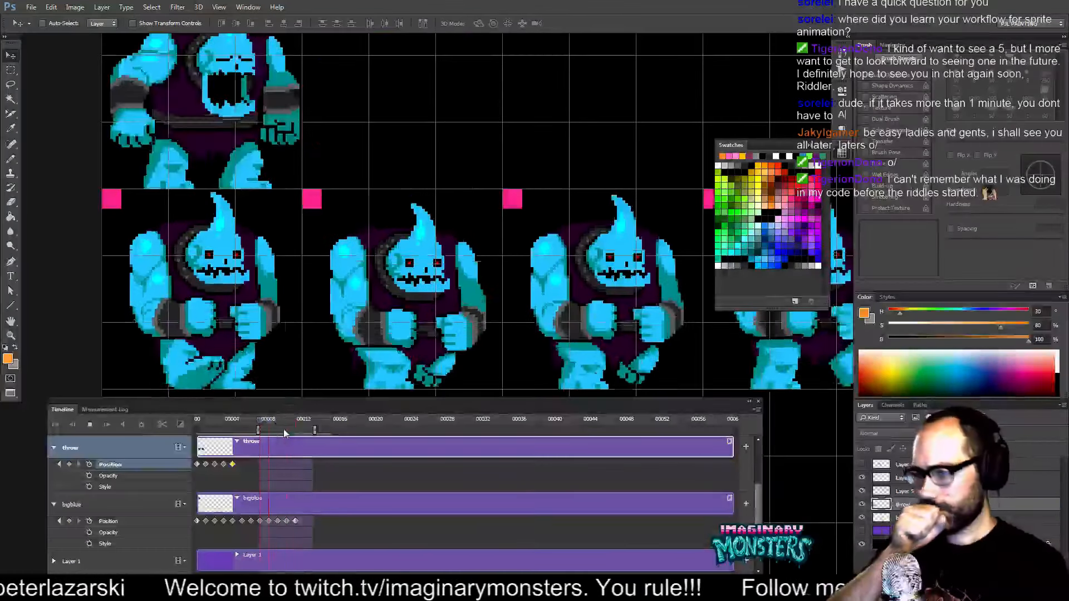
{"action": "key", "text": "space"}
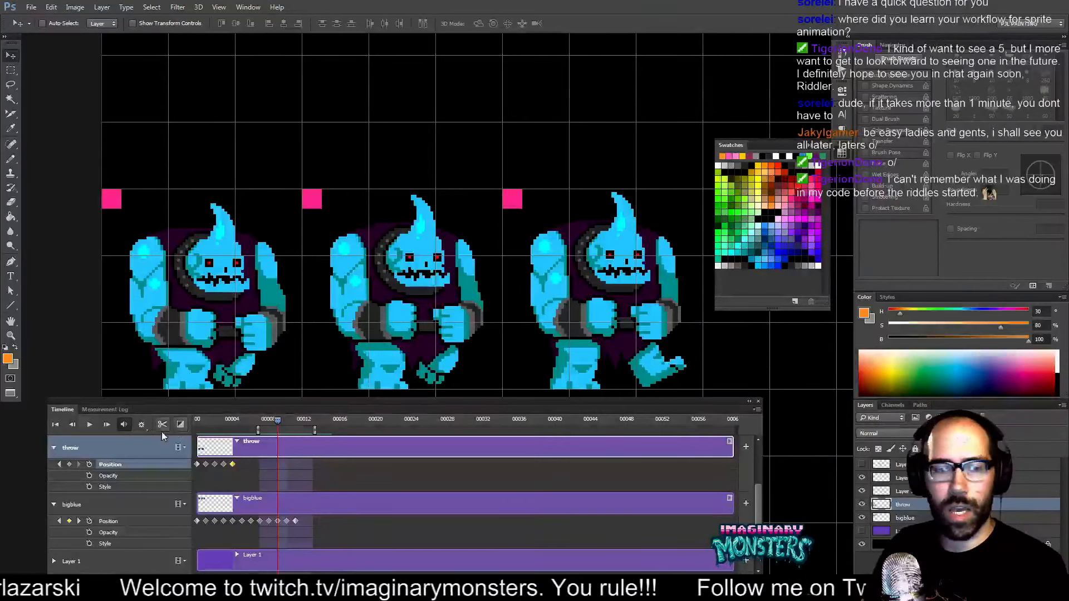
Shorten the work area's end slightly and replay the throw preview.
{"action": "left_click_drag", "start_coordinate": [266, 435], "coordinate": [259, 434]}
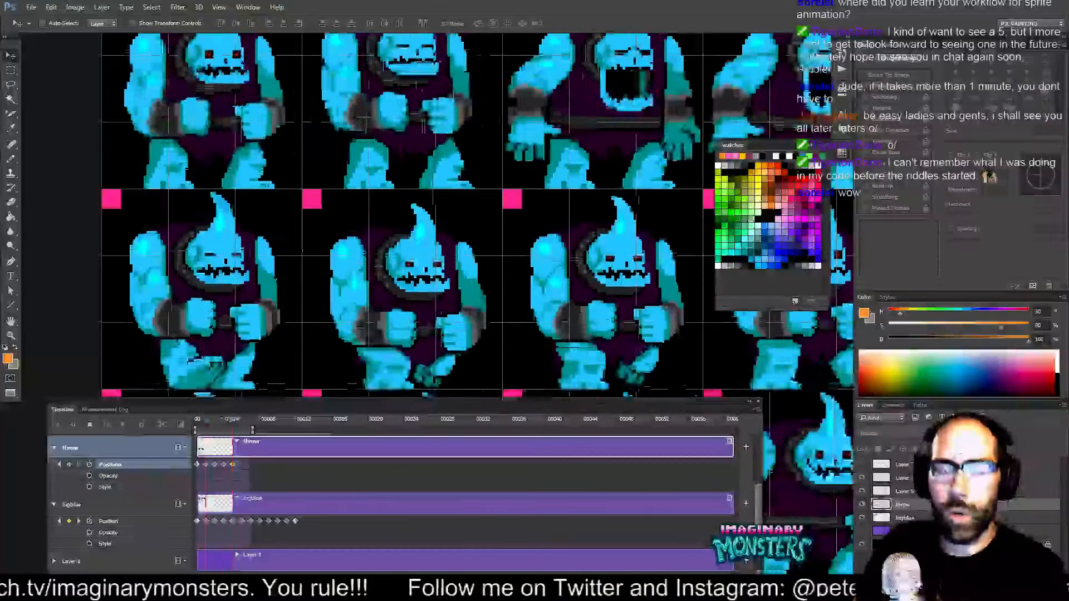
{"action": "key", "text": "space"}
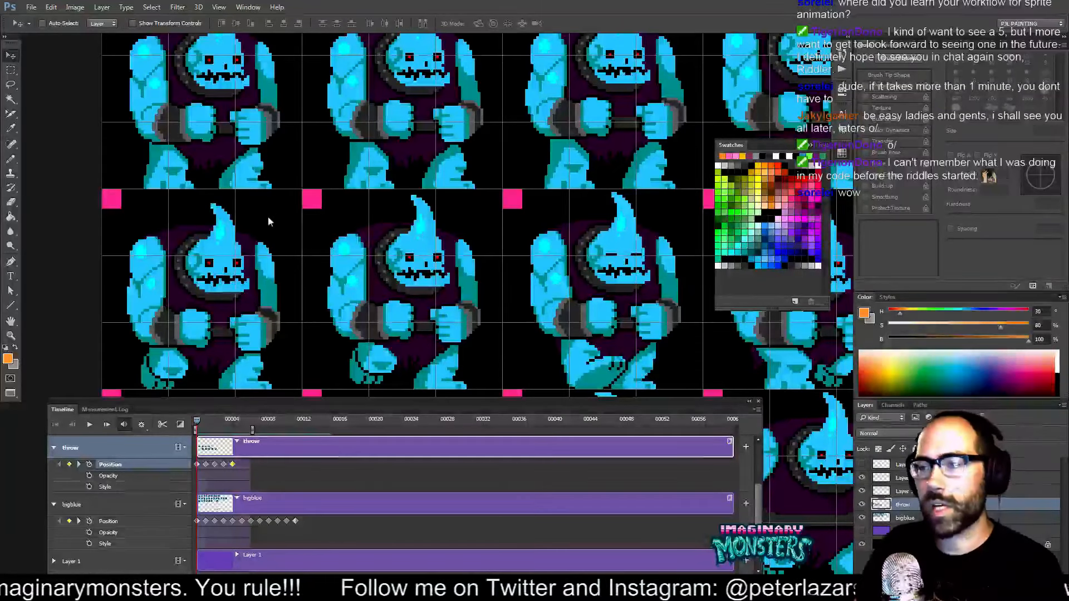
{"action": "key", "text": "space"}
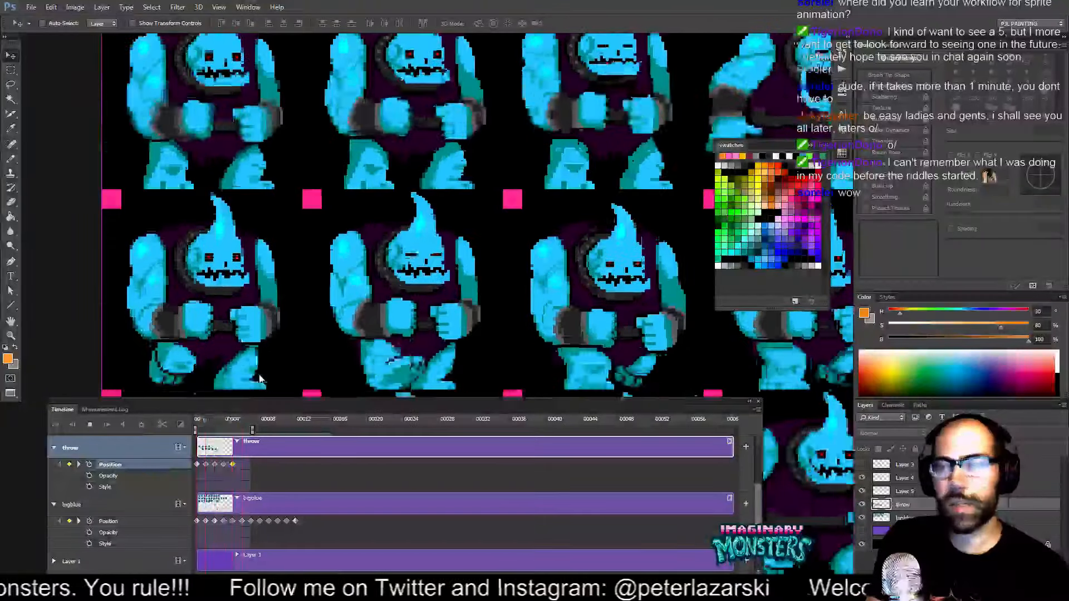
{"action": "key", "text": "space"}
Scrub the playhead back to the start of the animation and replay the throw.
{"action": "left_click_drag", "start_coordinate": [308, 245], "coordinate": [228, 137]}
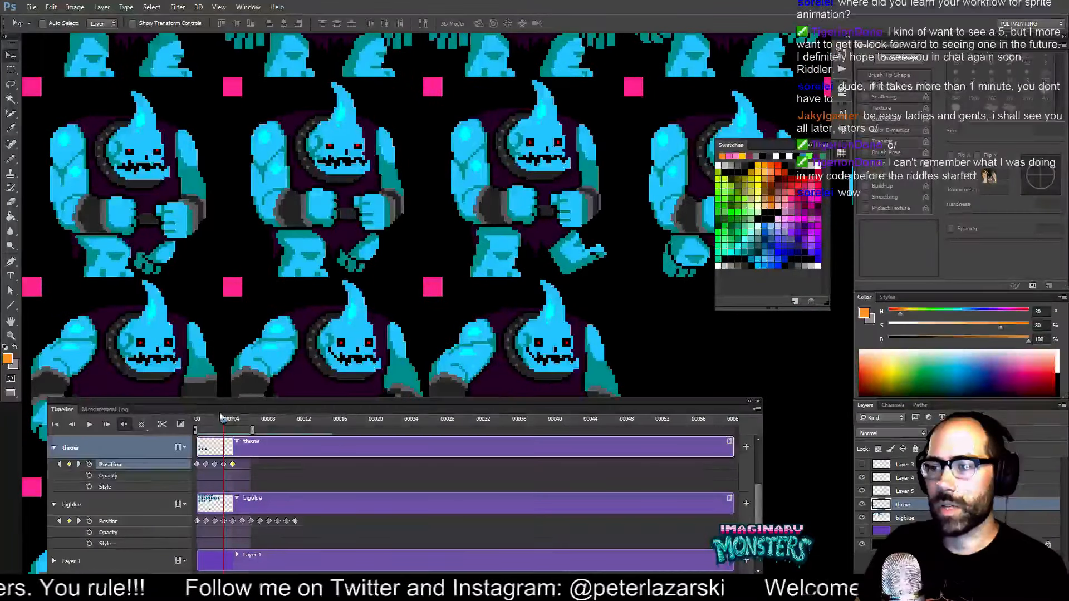
{"action": "mouse_move", "coordinate": [227, 423]}
{"action": "left_mouse_down"}
{"action": "mouse_move", "coordinate": [256, 427]}
{"action": "mouse_move", "coordinate": [201, 424]}
{"action": "mouse_move", "coordinate": [226, 423]}
{"action": "left_mouse_up"}
{"action": "key", "text": "space"}
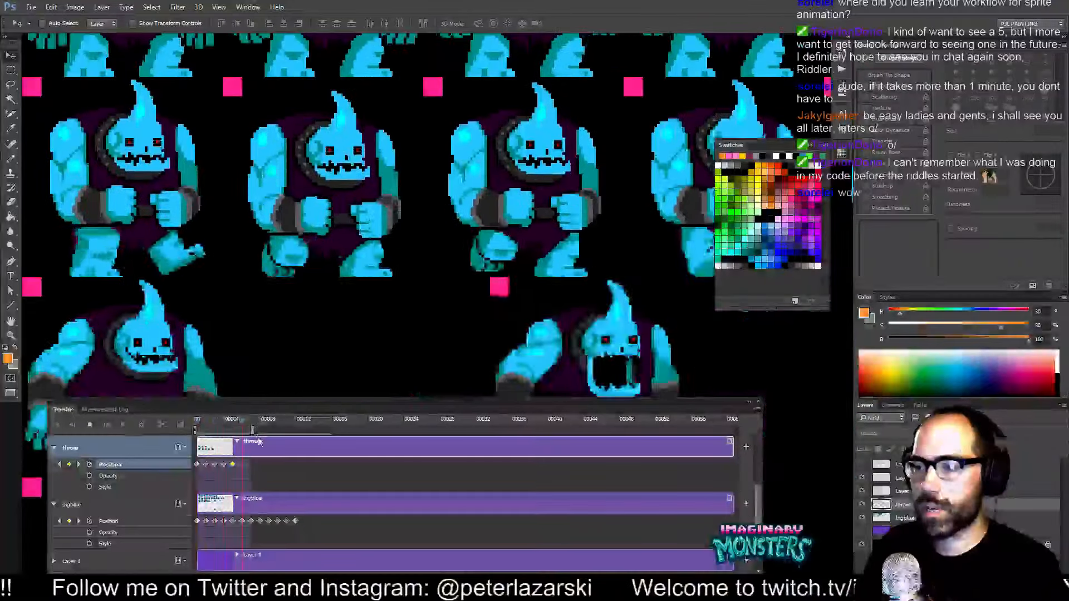
{"action": "key", "text": "space"}
{"action": "left_click_drag", "start_coordinate": [228, 422], "coordinate": [195, 421]}
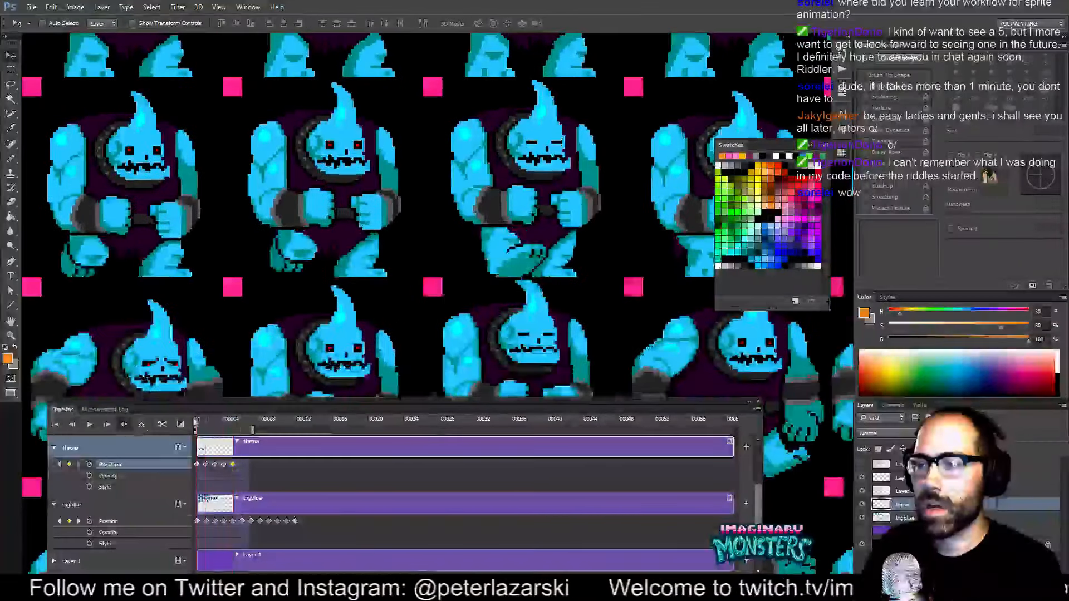
Zoom out to the whole sprite sheet, zoom back in on the throwing sprite and play the animation.
{"action": "left_click", "coordinate": [229, 170], "text": "alt"}
{"action": "left_click", "coordinate": [228, 170], "text": "alt"}
{"action": "left_click", "coordinate": [228, 170], "text": "alt"}
{"action": "left_click", "coordinate": [228, 170], "text": "alt"}
{"action": "left_click_drag", "start_coordinate": [368, 205], "coordinate": [328, 177]}
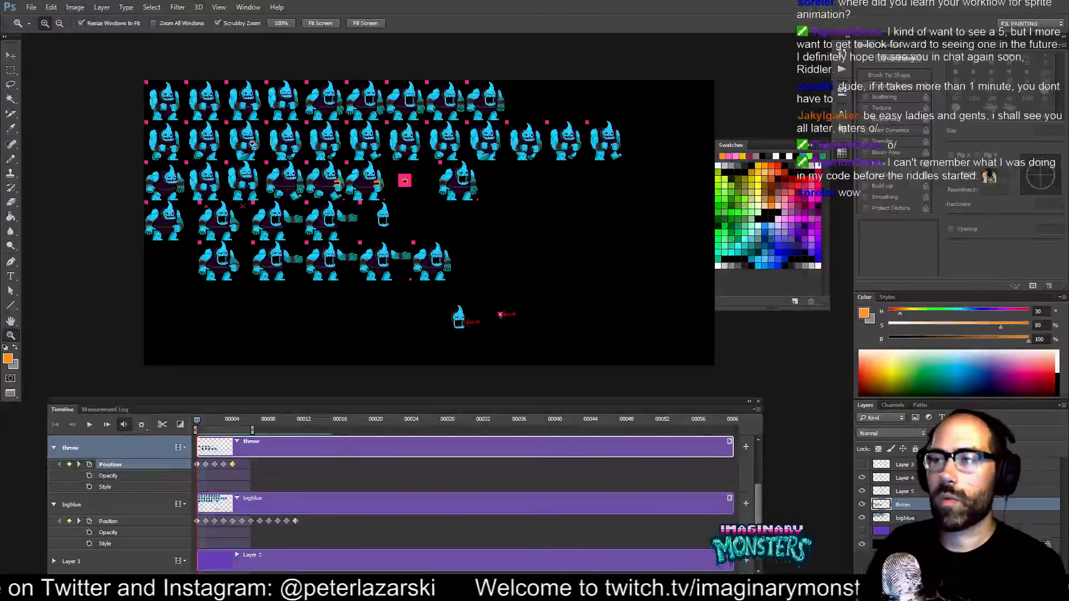
{"action": "left_click", "coordinate": [215, 147]}
{"action": "left_click", "coordinate": [215, 147]}
{"action": "left_click", "coordinate": [215, 147]}
{"action": "left_click", "coordinate": [215, 147]}
{"action": "left_click", "coordinate": [215, 147]}
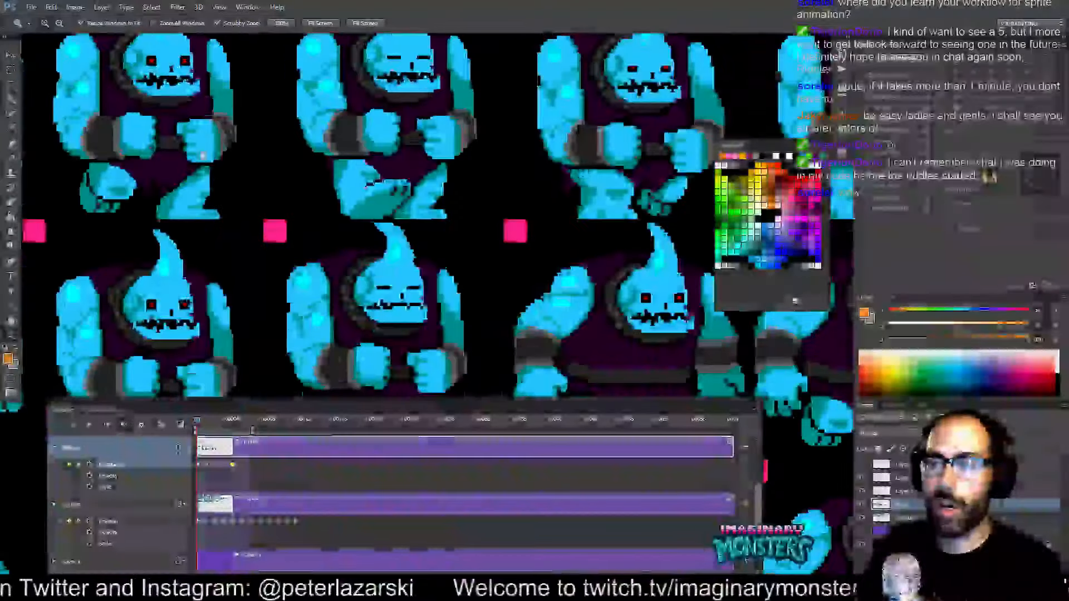
{"action": "left_click_drag", "start_coordinate": [213, 153], "coordinate": [351, 268]}
{"action": "left_click", "coordinate": [287, 210]}
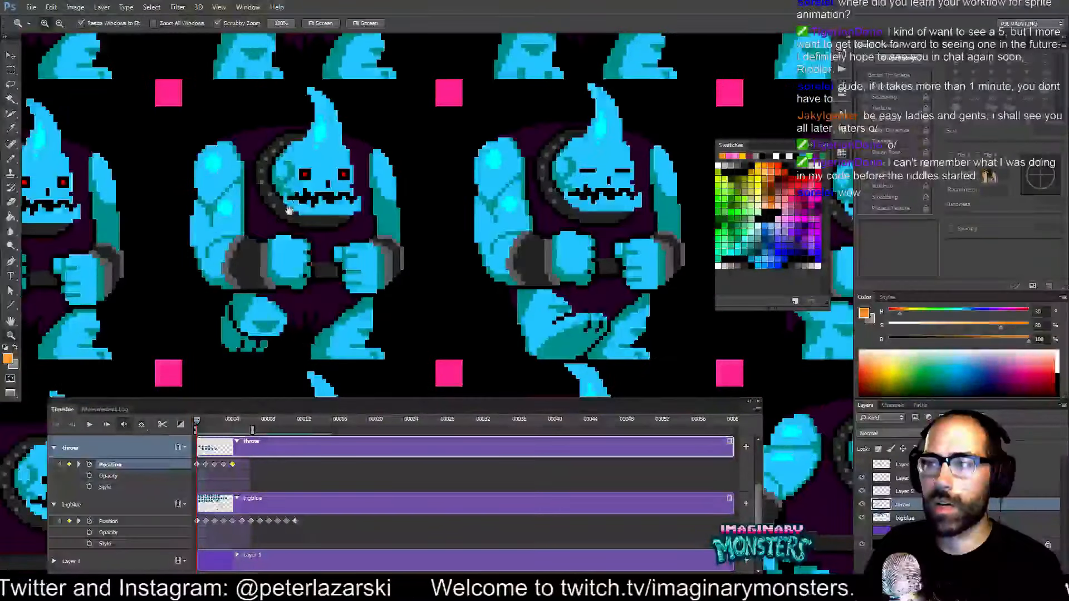
{"action": "key", "text": "space"}
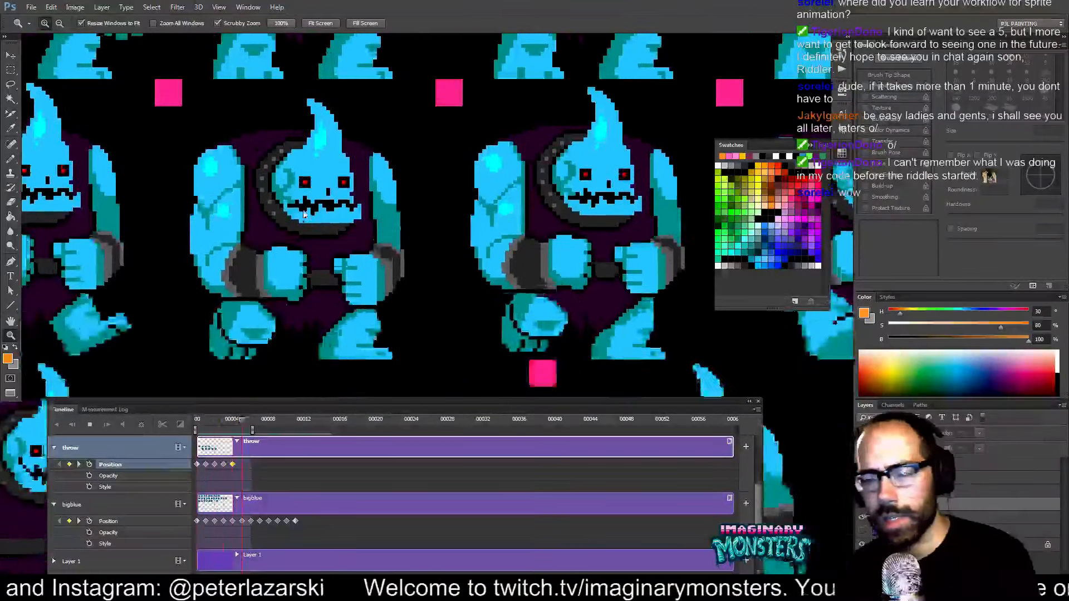
{"action": "key", "text": "space"}
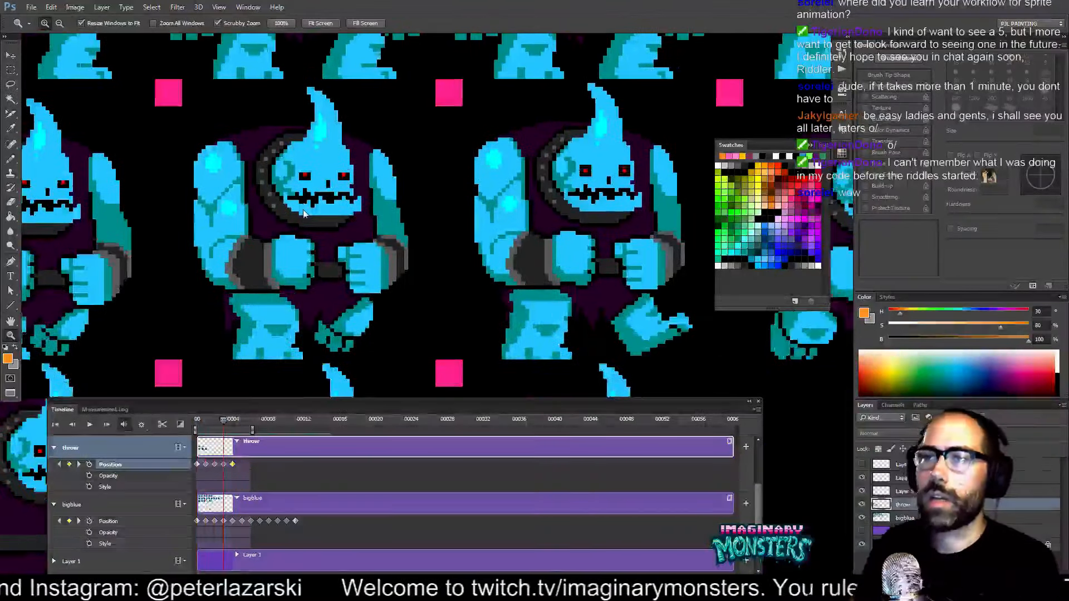
Select the Lasso tool and step the playhead forward two frames.
{"action": "key", "text": "m"}
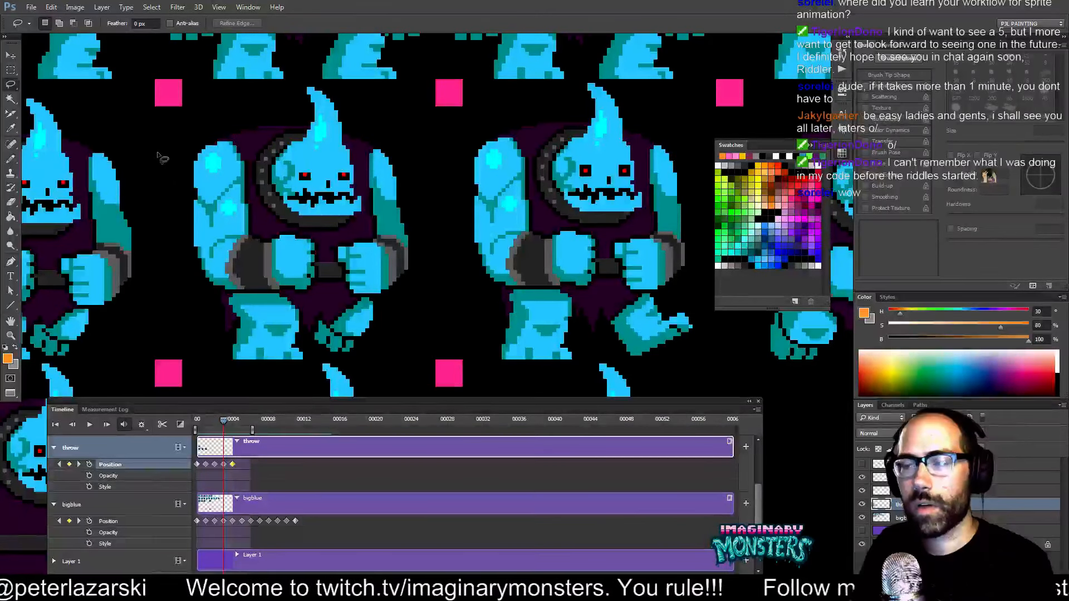
{"action": "key", "text": "Right"}
{"action": "key", "text": "Right"}
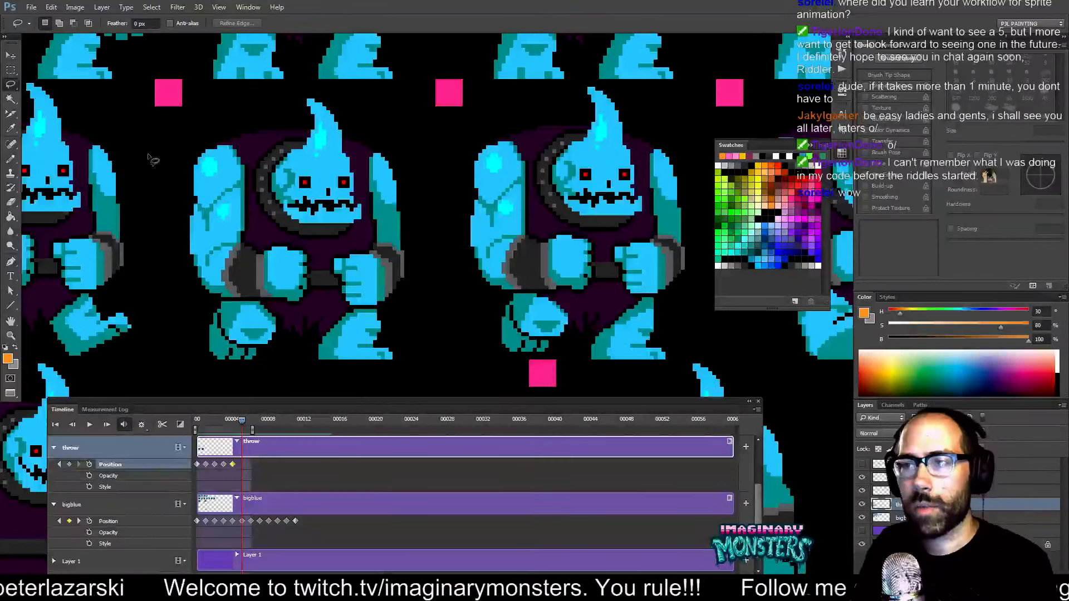
Move the Timeline panel left and zoom out on the sprite sheet.
{"action": "left_click_drag", "start_coordinate": [218, 413], "coordinate": [171, 419]}
{"action": "left_click_drag", "start_coordinate": [172, 312], "coordinate": [199, 299]}
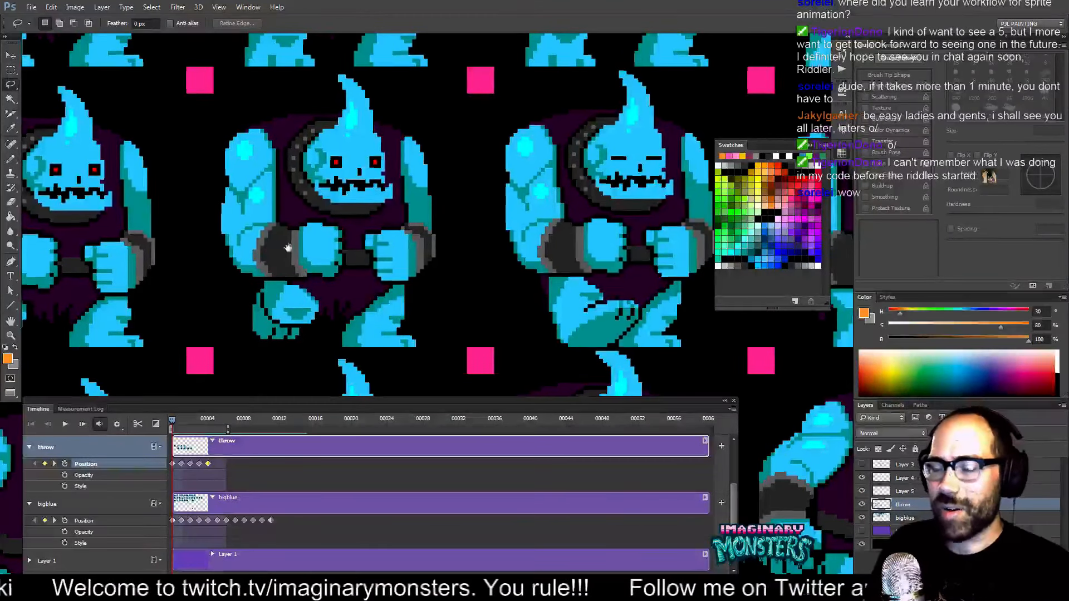
{"action": "left_click_drag", "start_coordinate": [290, 254], "coordinate": [351, 192]}
{"action": "left_click", "coordinate": [394, 220], "text": "alt"}
{"action": "left_click", "coordinate": [395, 220], "text": "alt"}
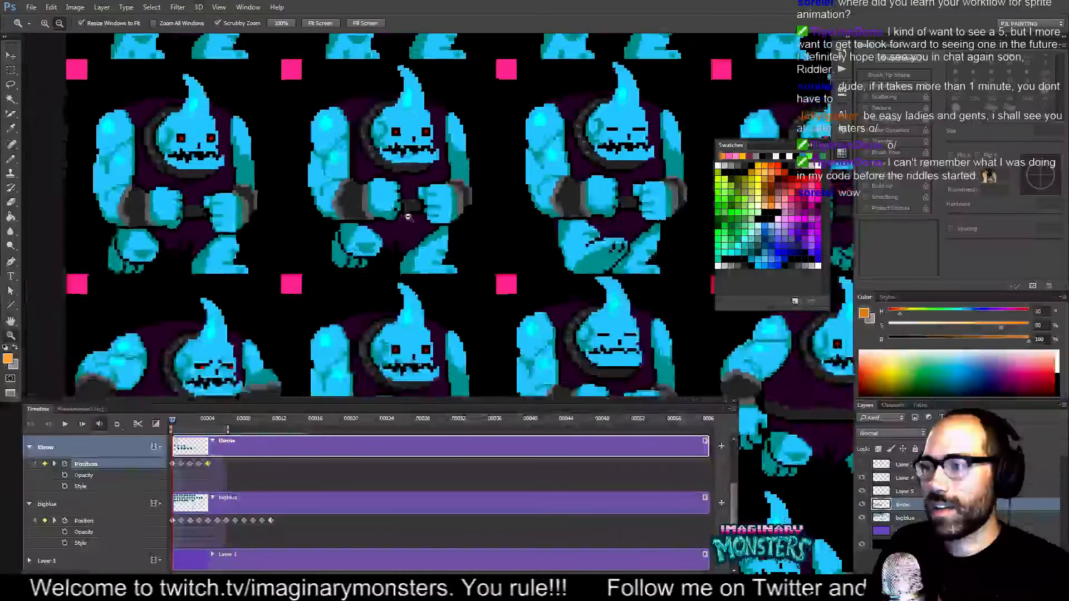
Pan and zoom around the sprite sheet to inspect the monster's animation frames.
{"action": "left_click_drag", "start_coordinate": [456, 256], "coordinate": [479, 262]}
{"action": "left_click_drag", "start_coordinate": [539, 307], "coordinate": [532, 308]}
{"action": "left_click", "coordinate": [532, 307], "text": "alt"}
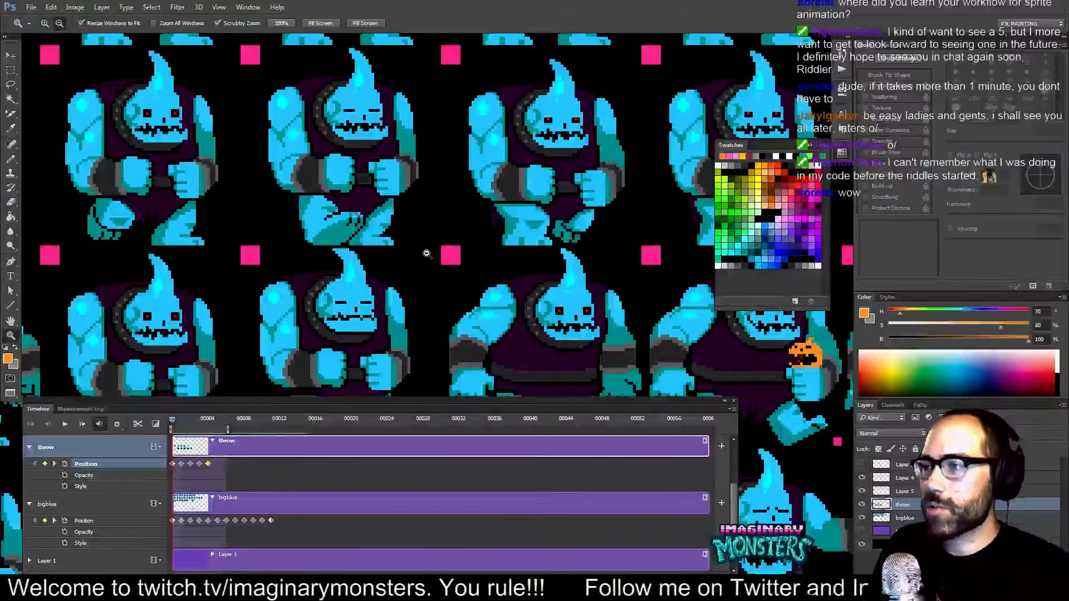
{"action": "left_click", "coordinate": [493, 254], "text": "alt"}
{"action": "left_click_drag", "start_coordinate": [494, 254], "coordinate": [360, 231]}
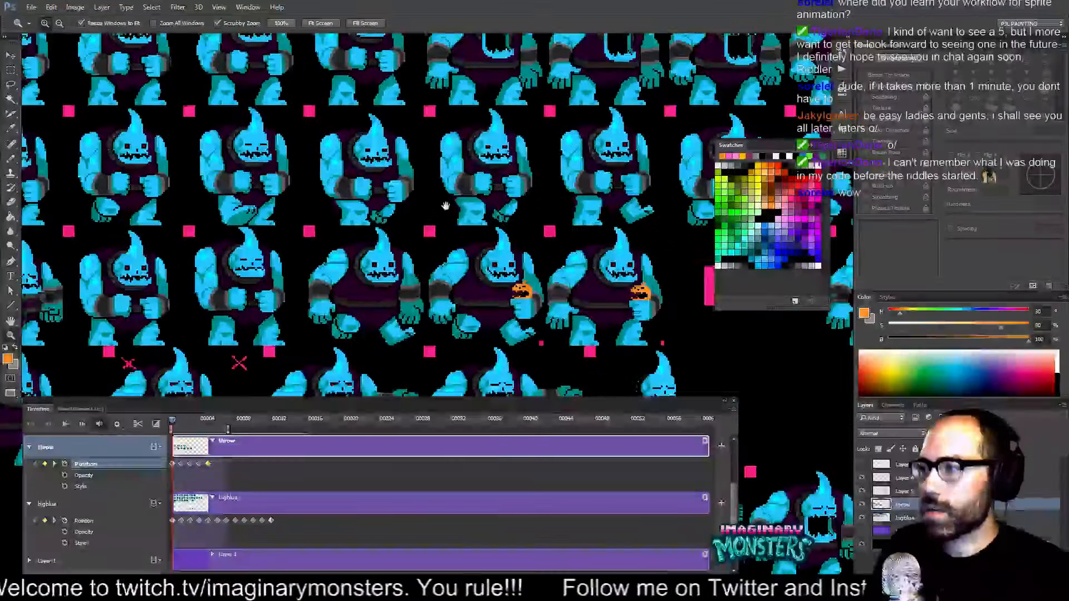
{"action": "left_click_drag", "start_coordinate": [445, 206], "coordinate": [137, 215]}
{"action": "left_click_drag", "start_coordinate": [140, 295], "coordinate": [511, 155]}
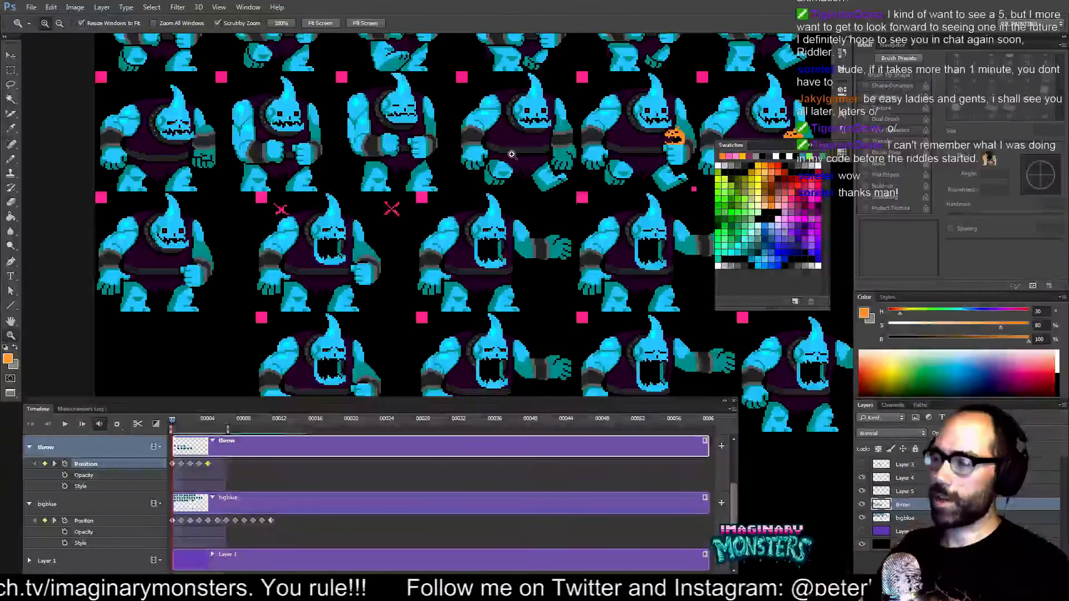
{"action": "left_click_drag", "start_coordinate": [482, 140], "coordinate": [488, 352]}
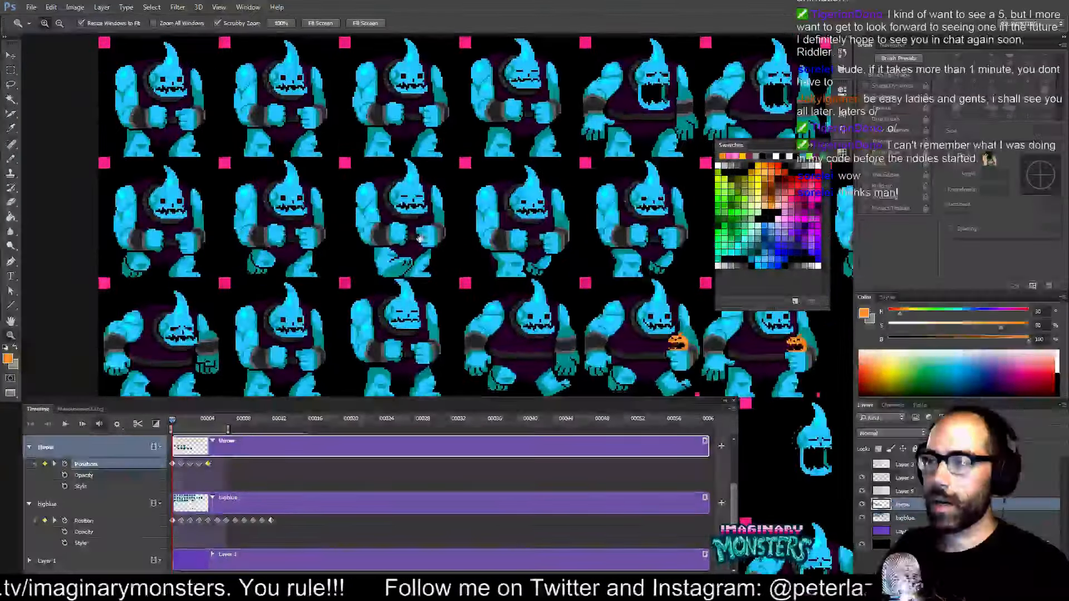
{"action": "left_click_drag", "start_coordinate": [419, 237], "coordinate": [365, 322]}
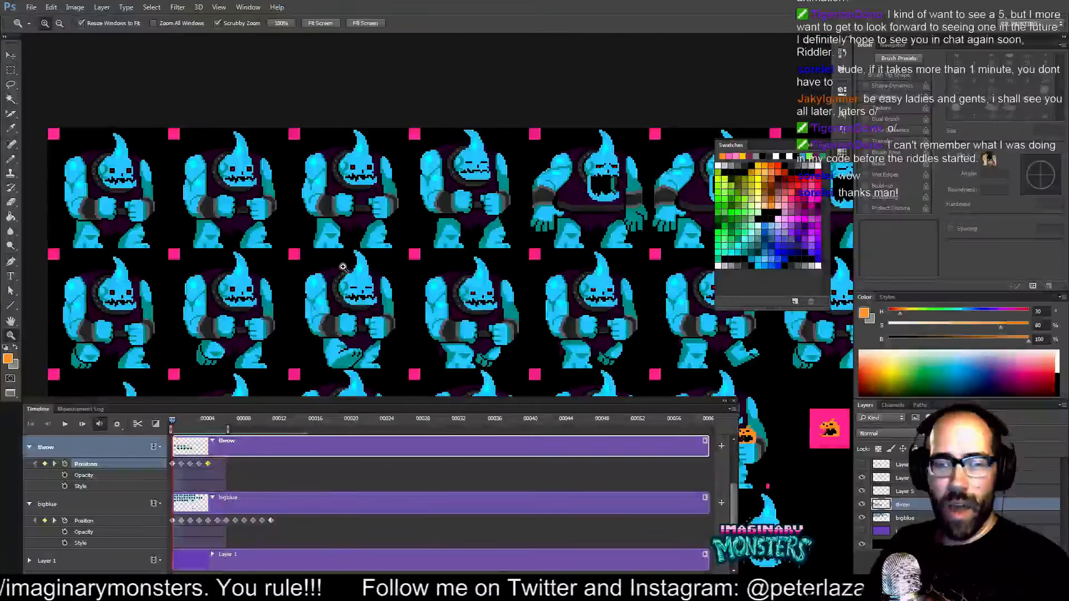